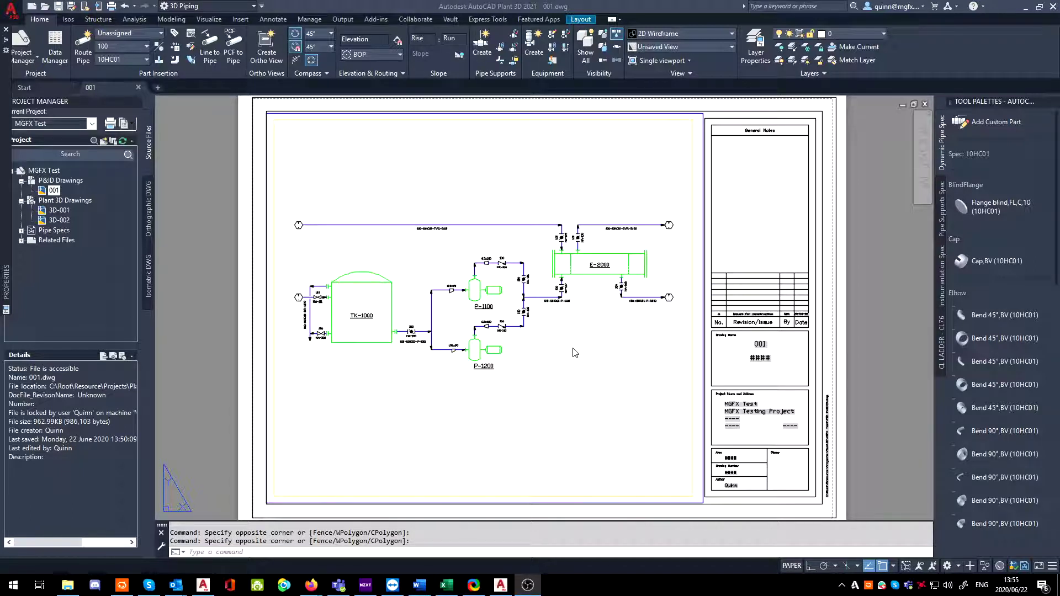
Step: Bring the AutoCAD Plant 3D drawing window into focus
click(48, 58)
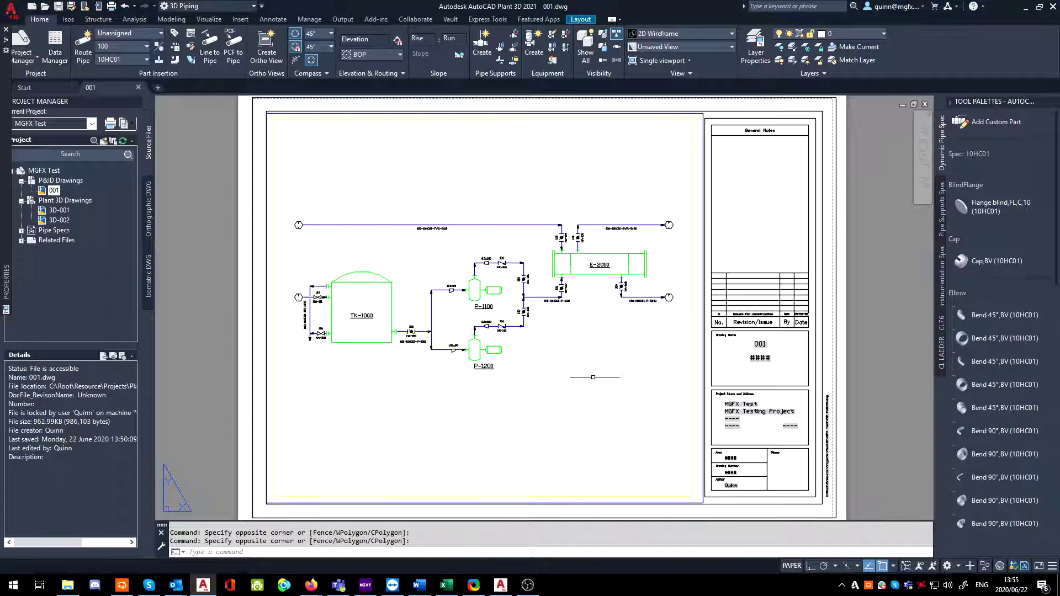
click(63, 53)
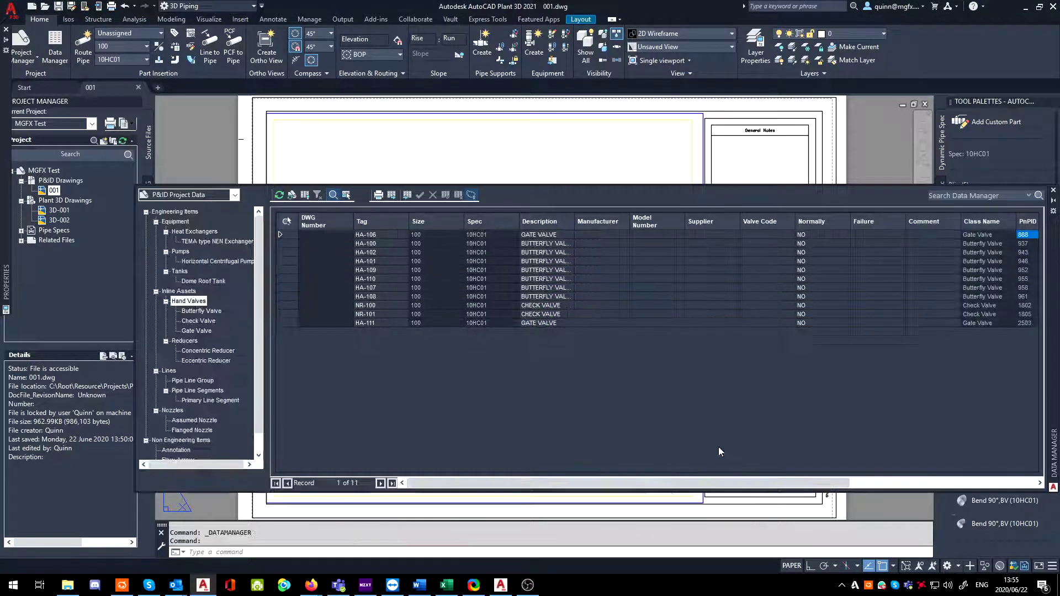
drag(480, 493, 519, 499)
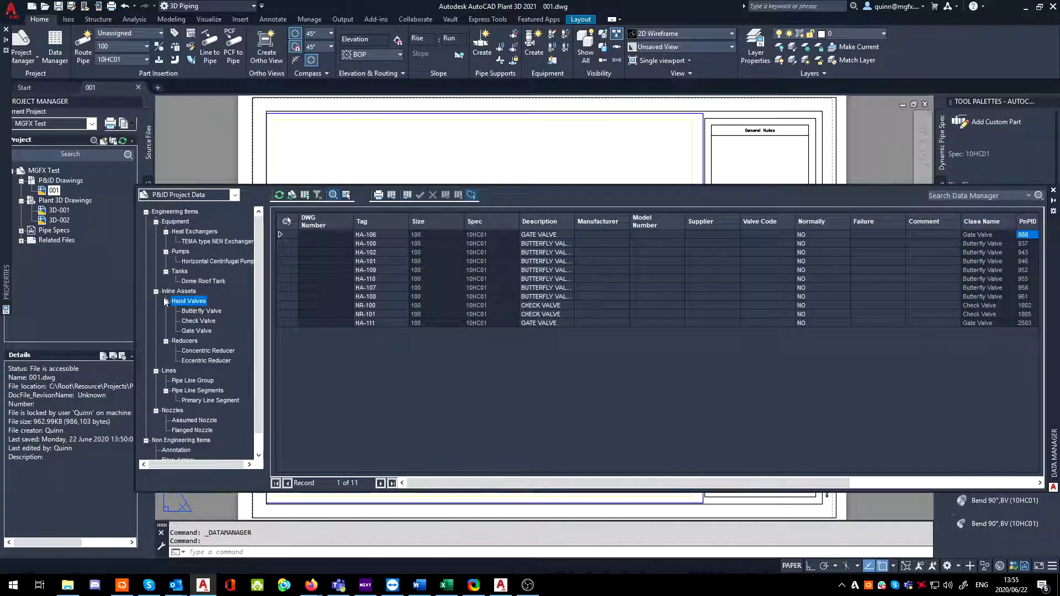
click(156, 221)
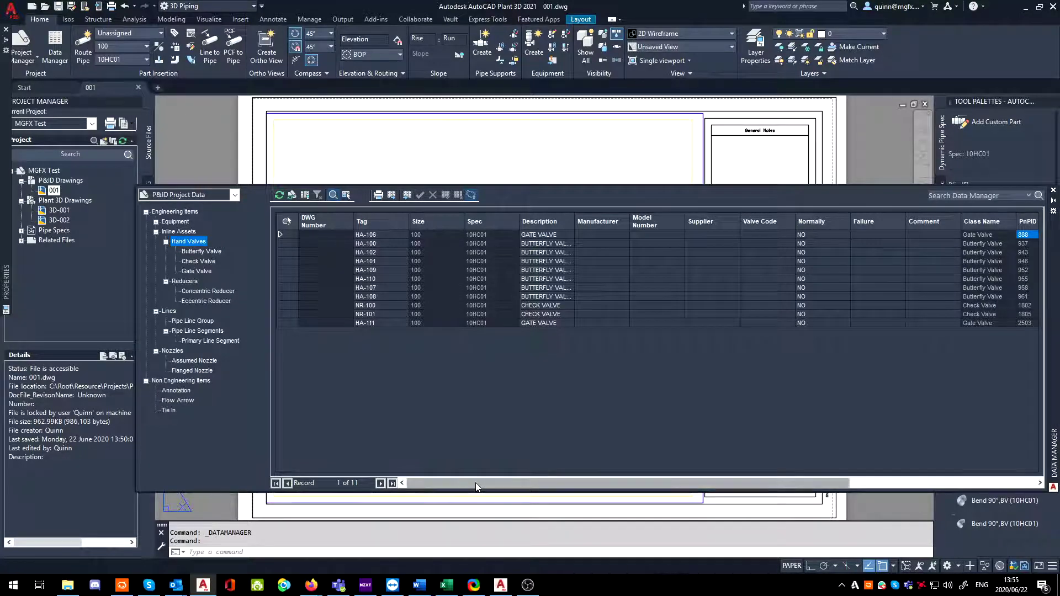
drag(474, 486, 749, 495)
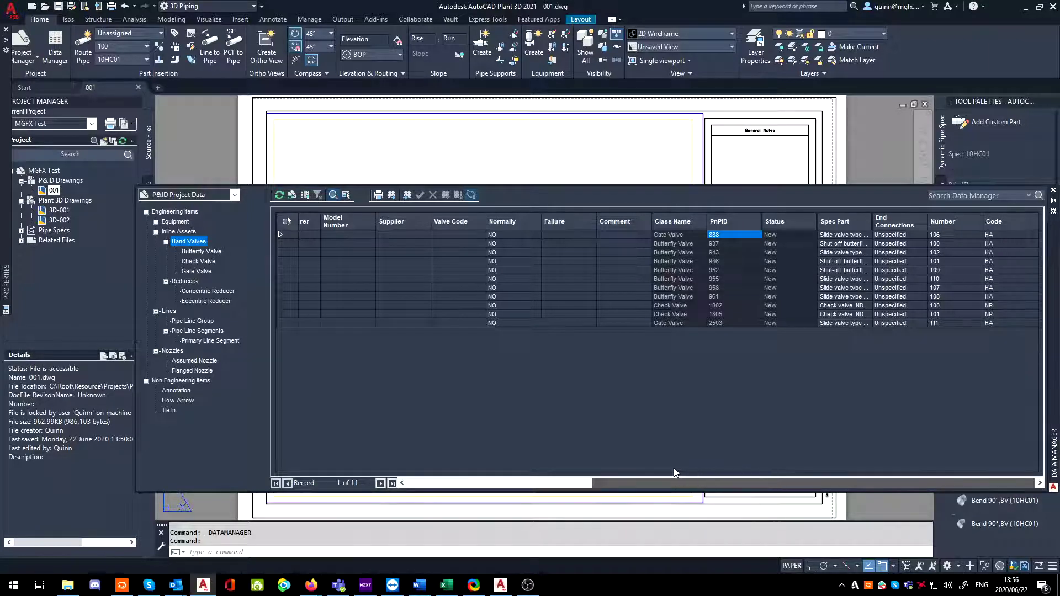
drag(675, 479, 406, 486)
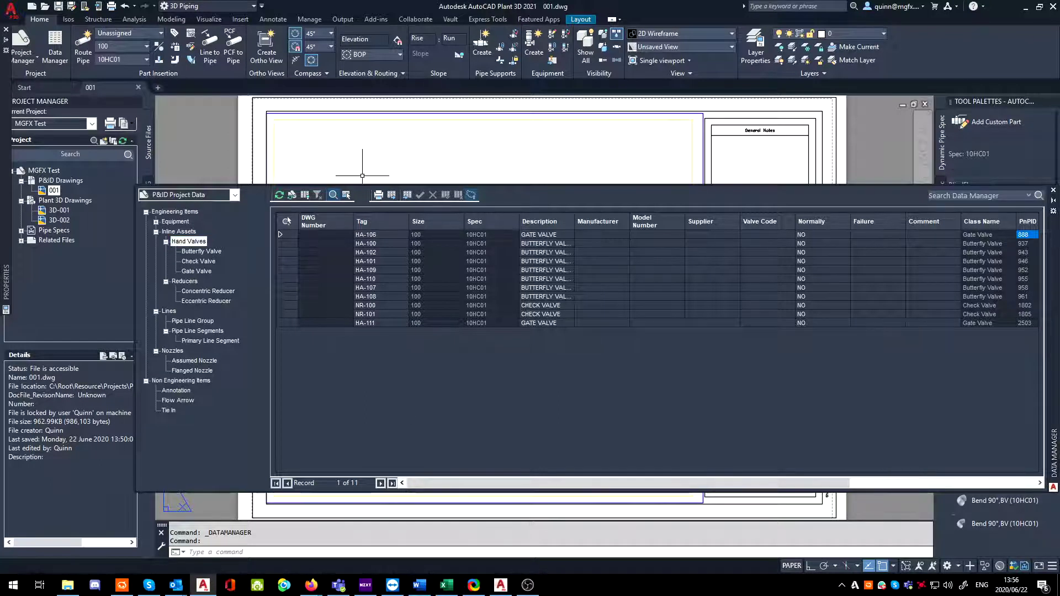
click(231, 159)
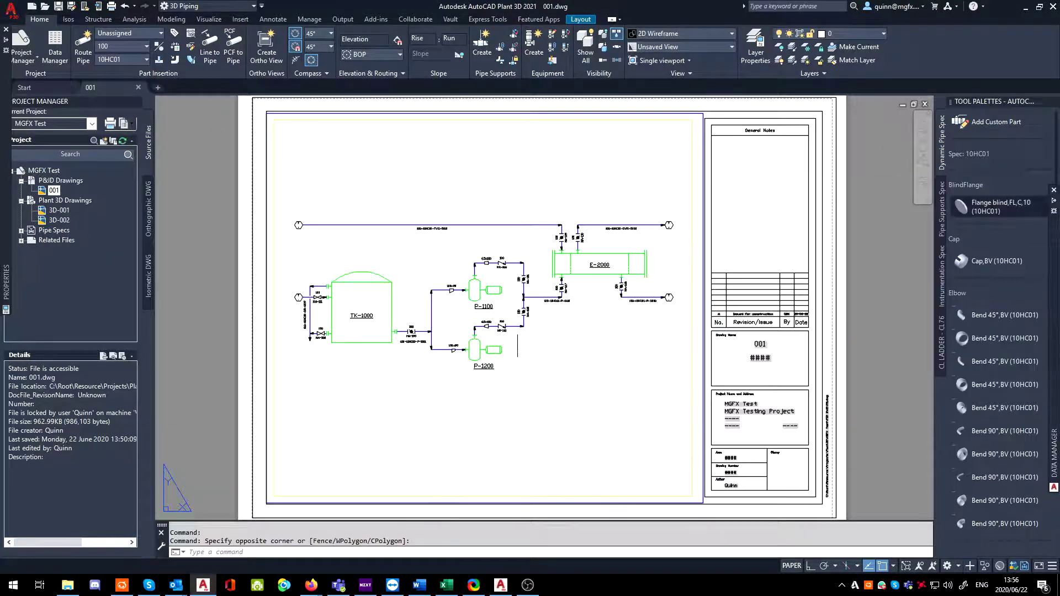
Step: Auto-hide the Data Manager palette to reveal the 001 P&ID drawing
click(518, 346)
click(579, 326)
scroll(579, 325, up, 6)
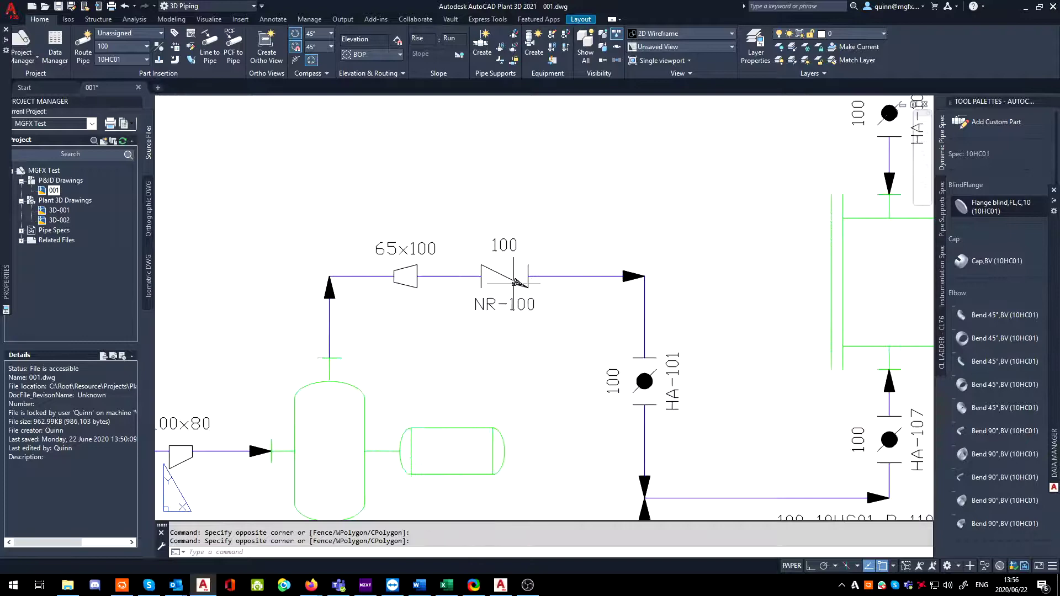
scroll(571, 300, down, 6)
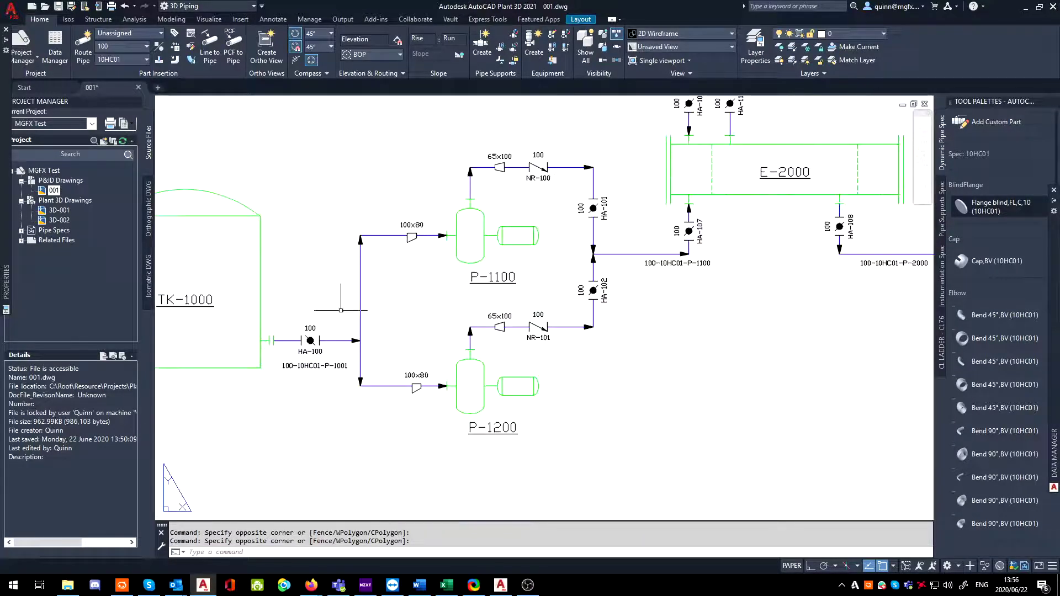
scroll(341, 326, up, 5)
scroll(375, 381, down, 2)
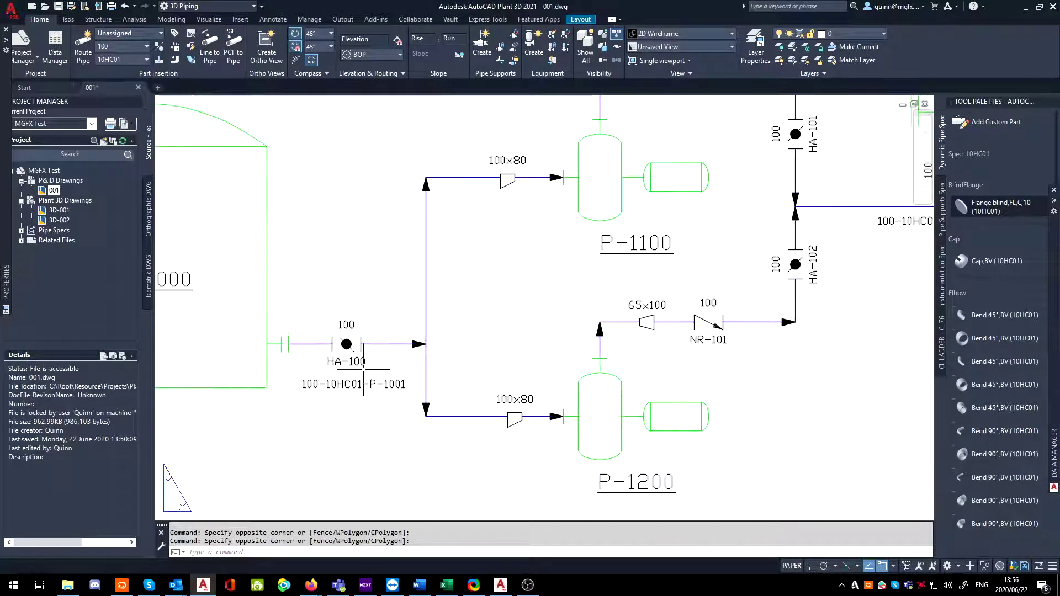
Step: Enter the viewport's model space and zoom extents to fit the whole process layout
double_click(387, 345)
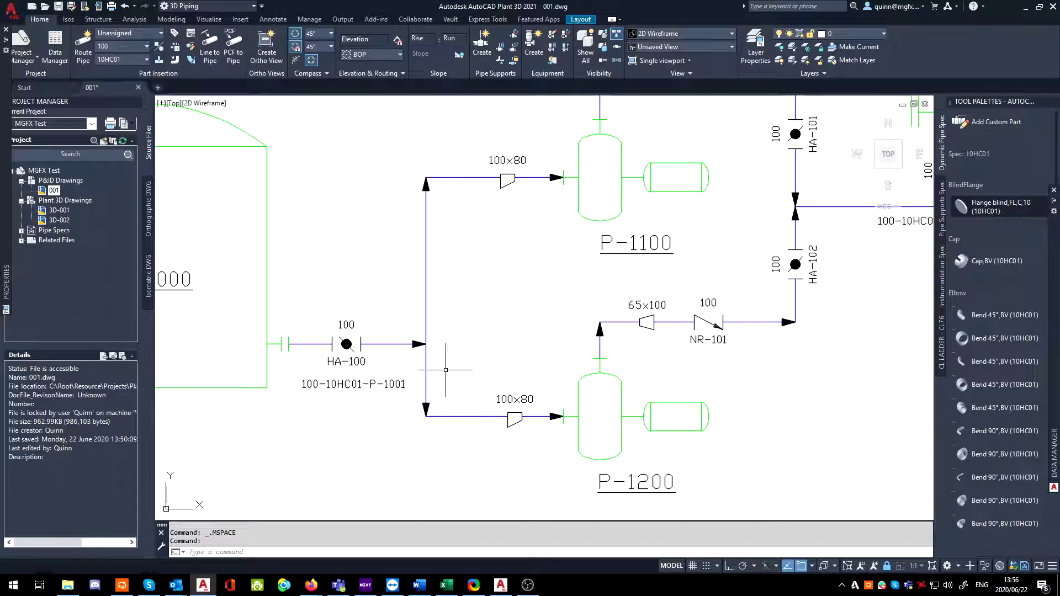
scroll(445, 370, down, 6)
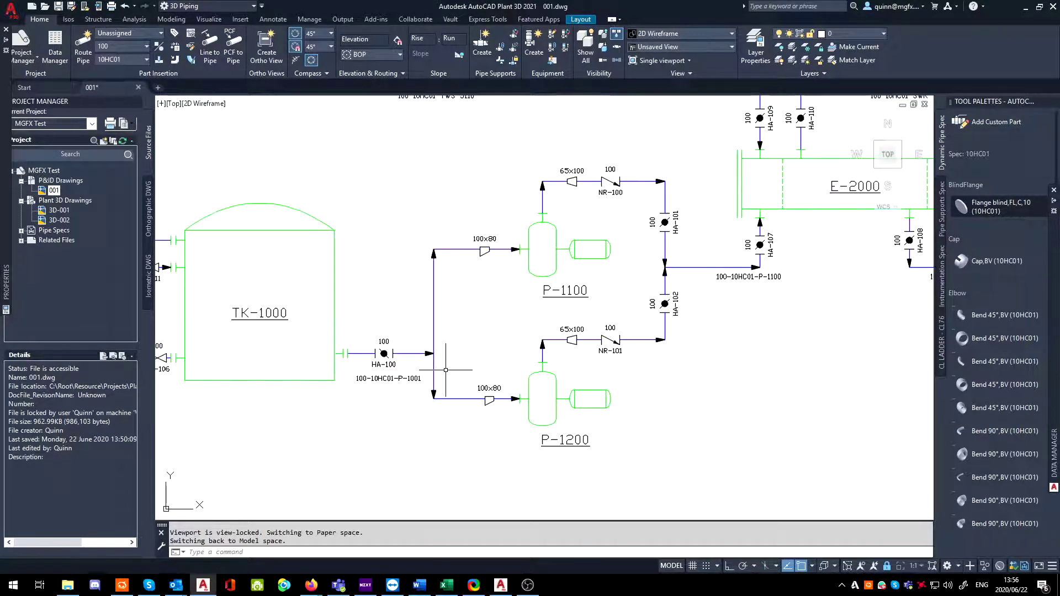
middle_drag(465, 346, 452, 337)
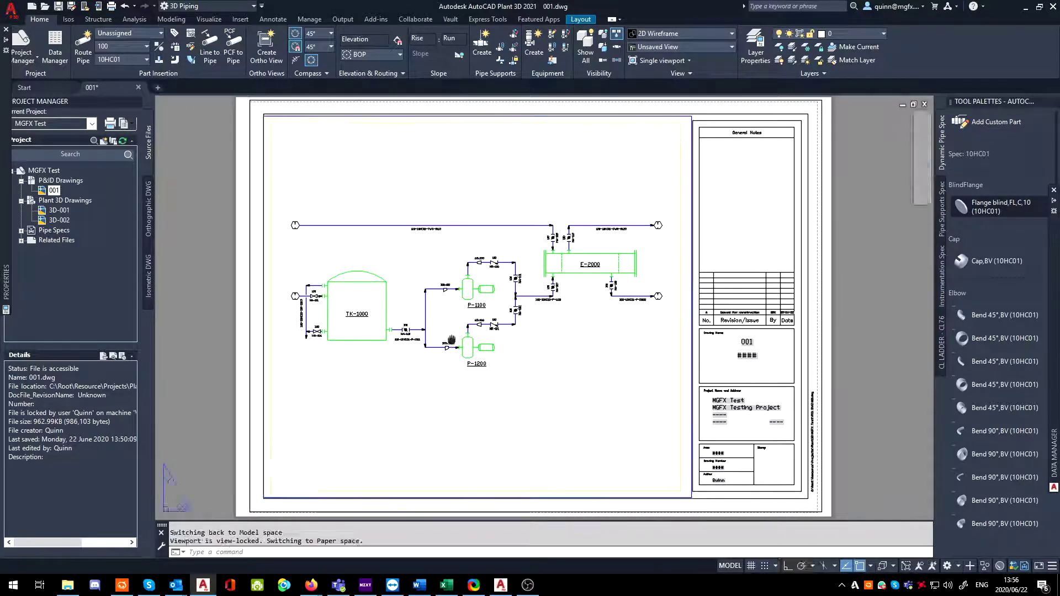
middle_click(452, 337)
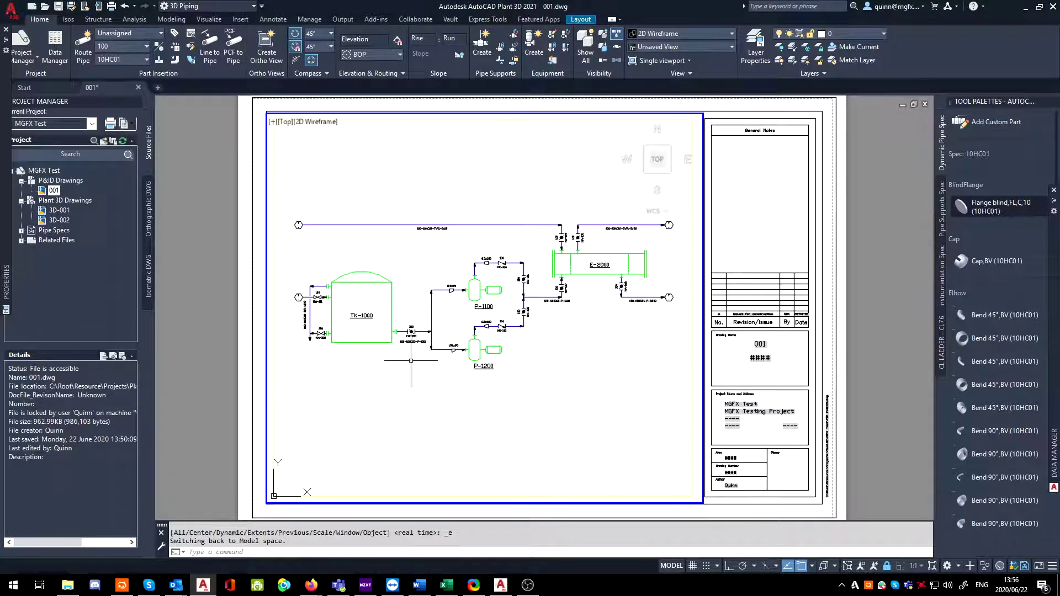
Step: Open Project Setup at P&ID DWG Settings > P&ID Class Definitions
click(20, 57)
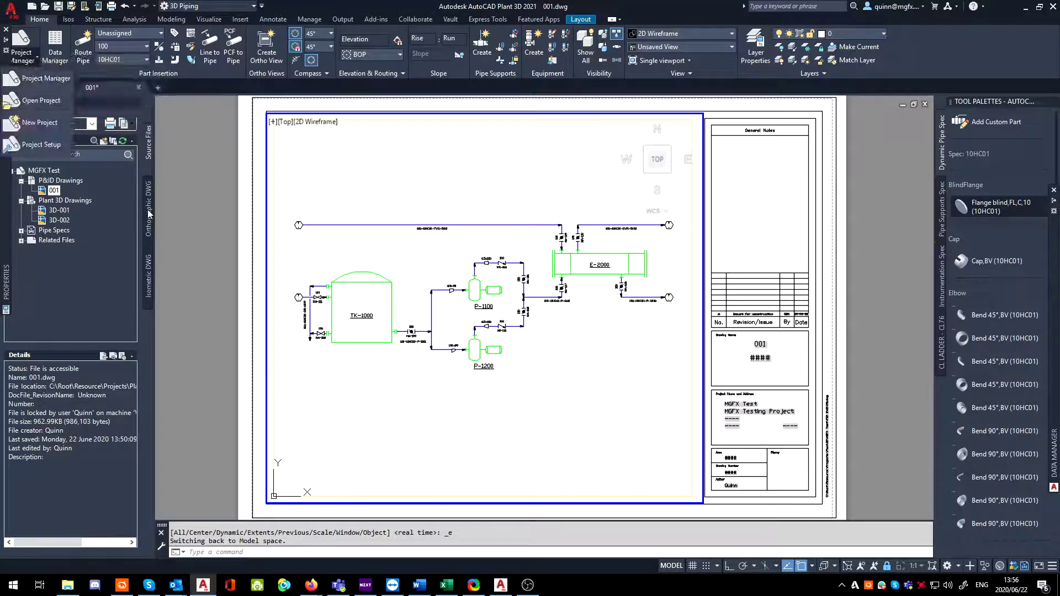
click(54, 145)
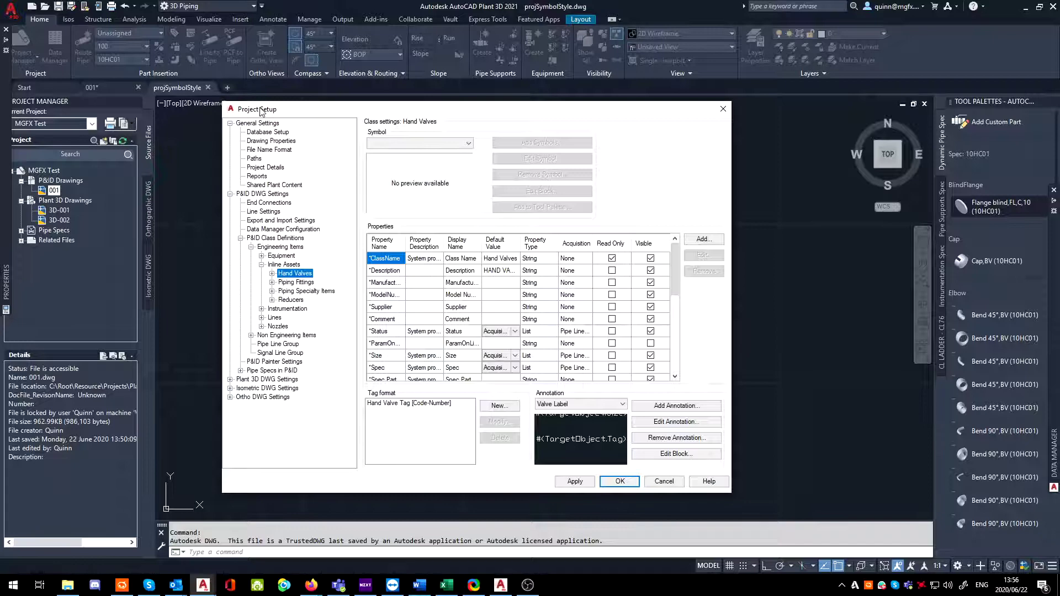
click(255, 195)
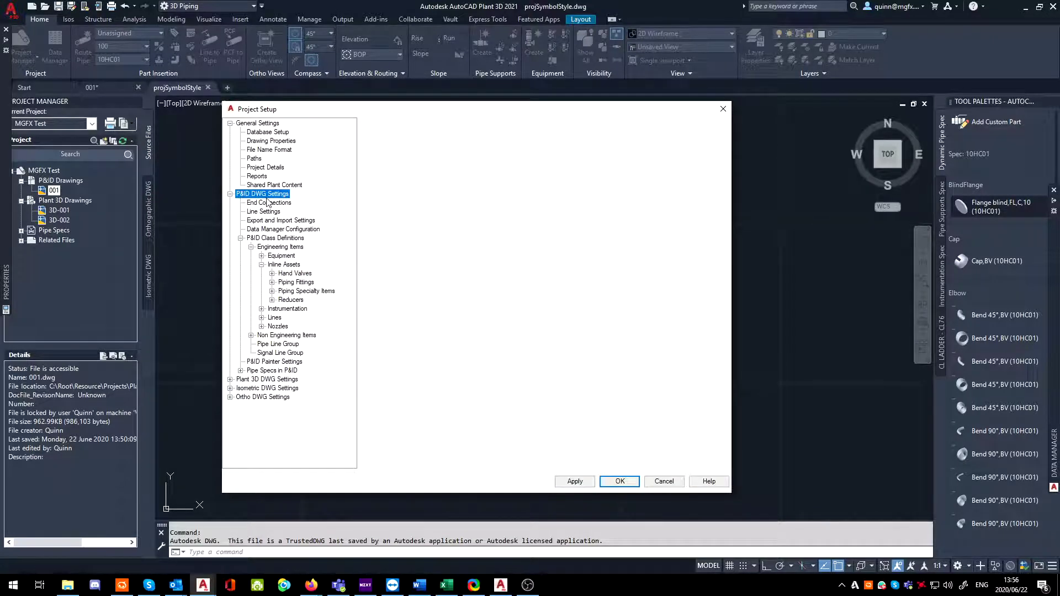
click(272, 239)
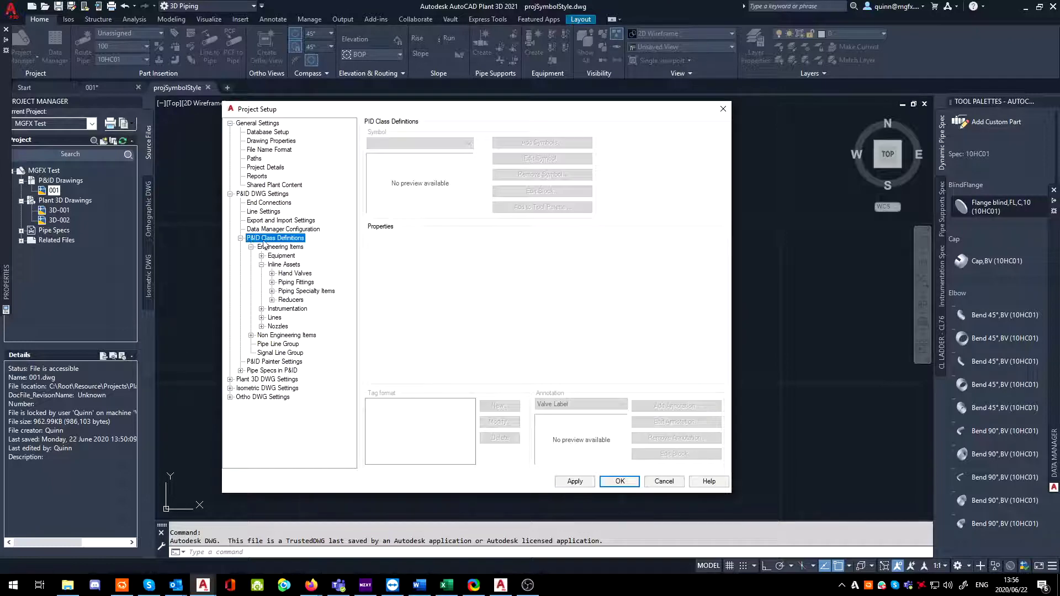
Step: Review the Hand Valves, Piping Fittings, Reducers and Instrumentation class settings under Inline Assets
click(279, 265)
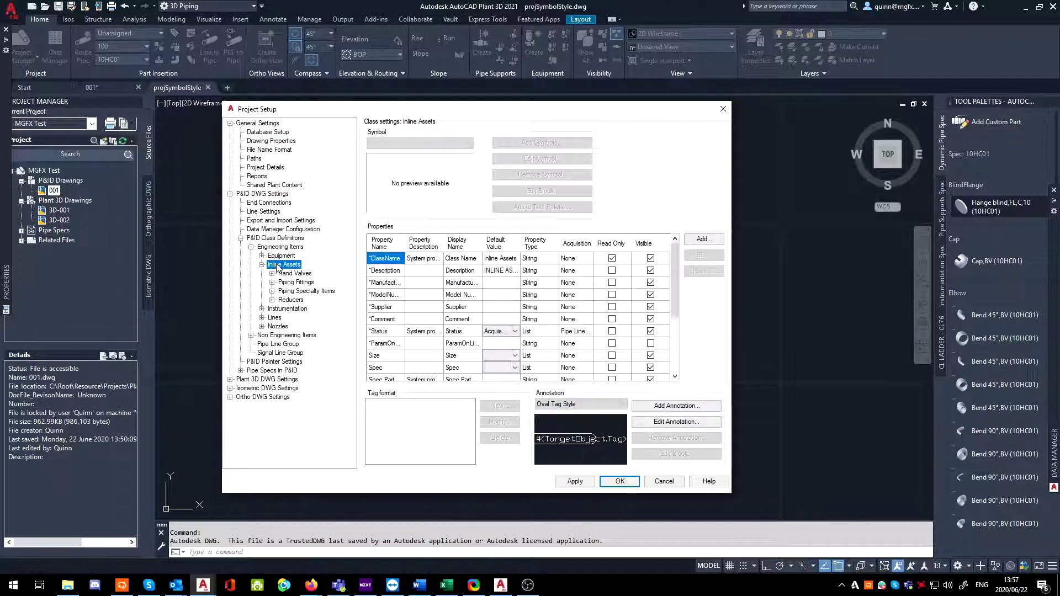
click(294, 274)
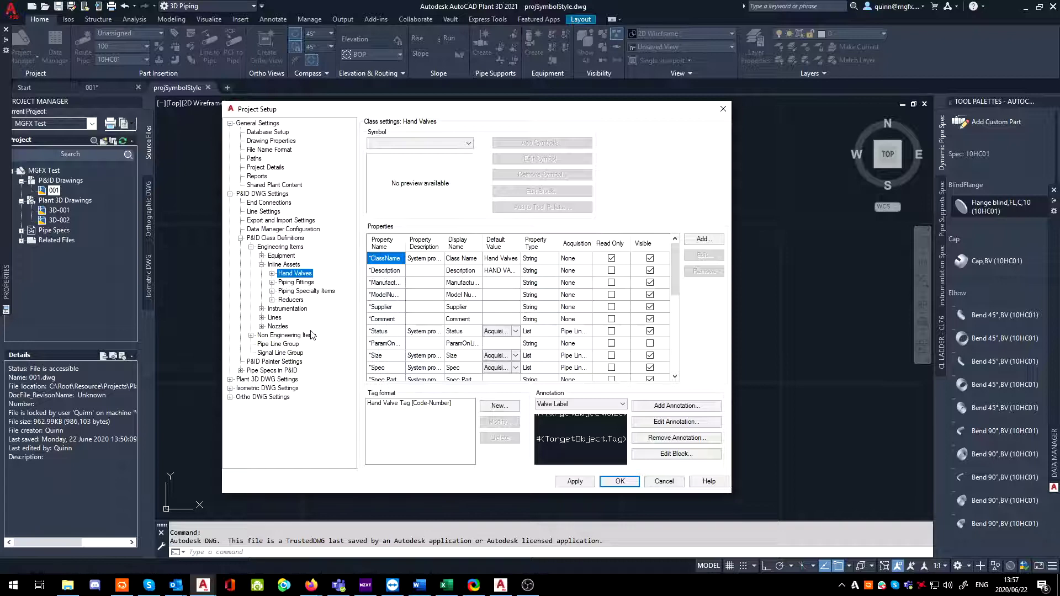
click(293, 283)
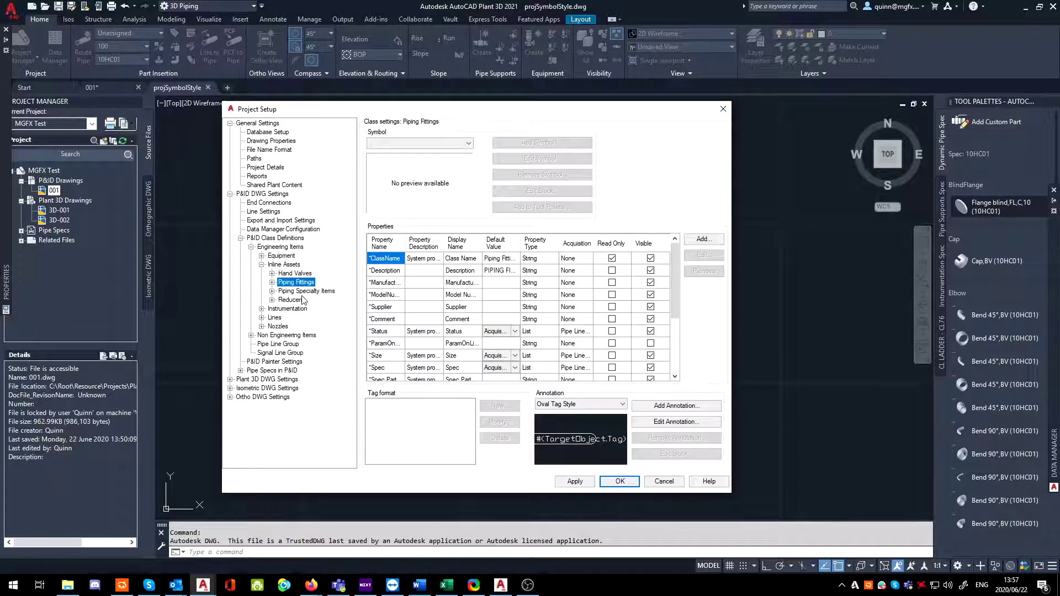
click(301, 301)
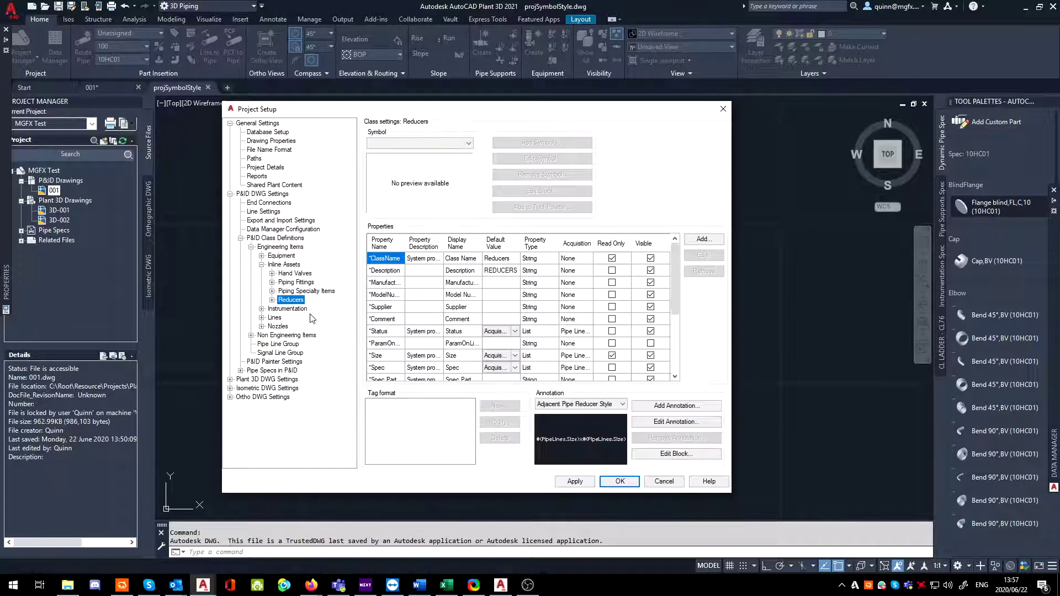
click(298, 311)
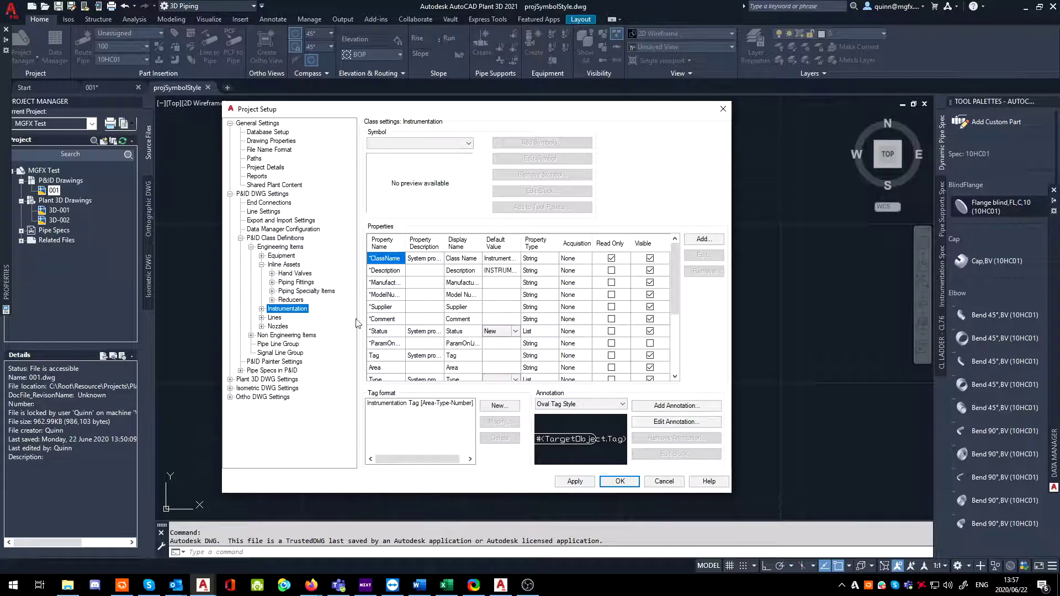
Step: Review the Inline Assets, Equipment and Engineering Items class properties
click(292, 266)
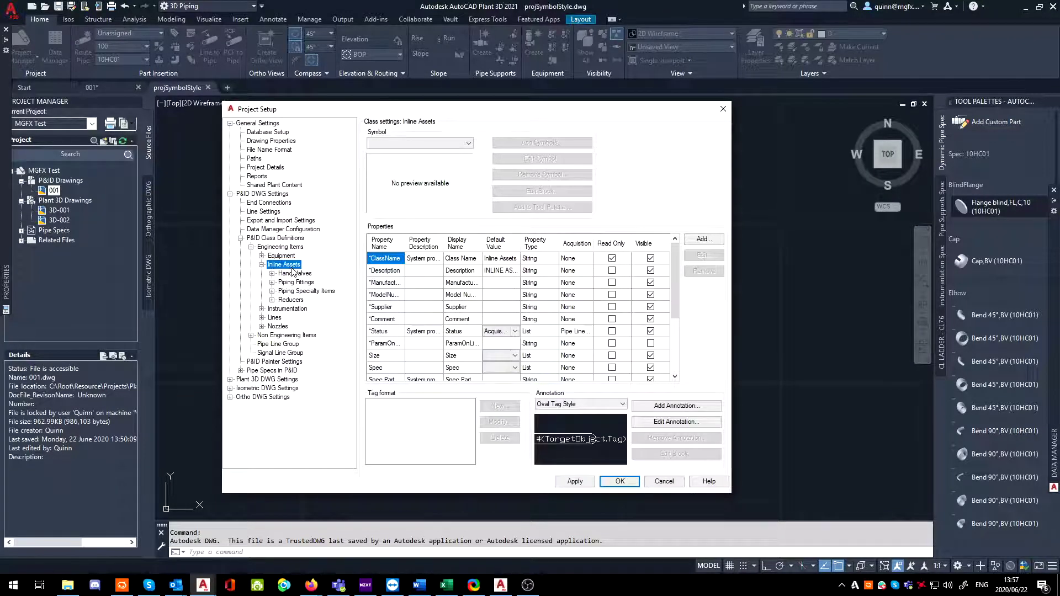
click(282, 257)
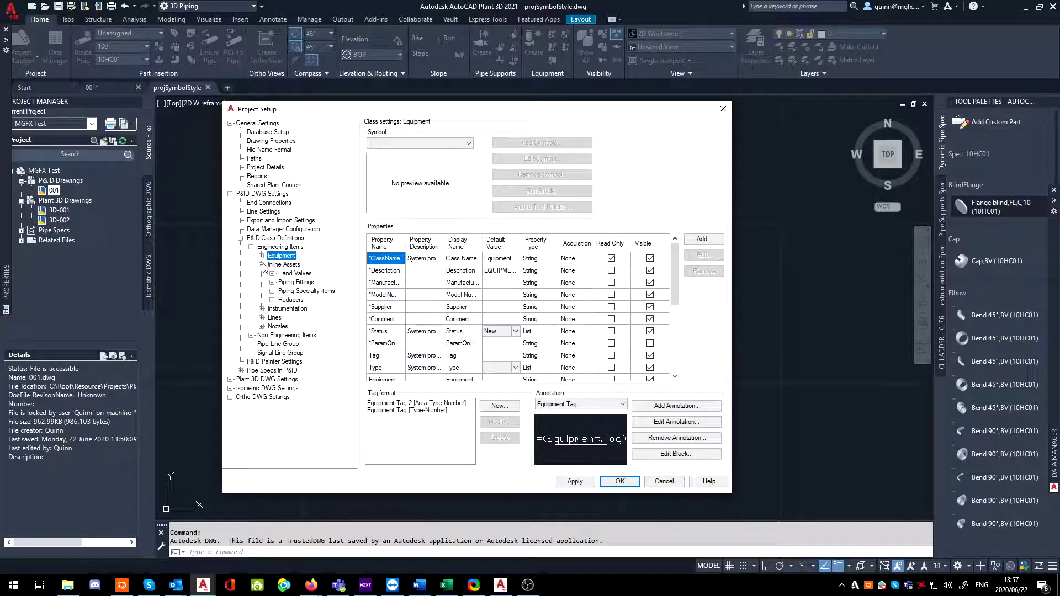
click(280, 265)
click(276, 247)
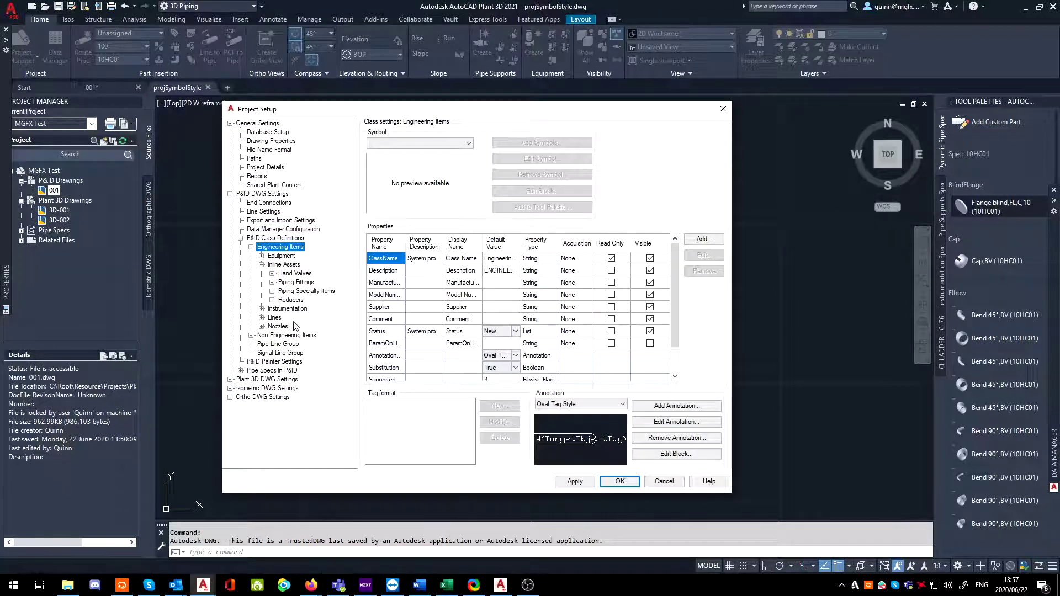
Step: Look through the Hand Valves class property list
click(292, 274)
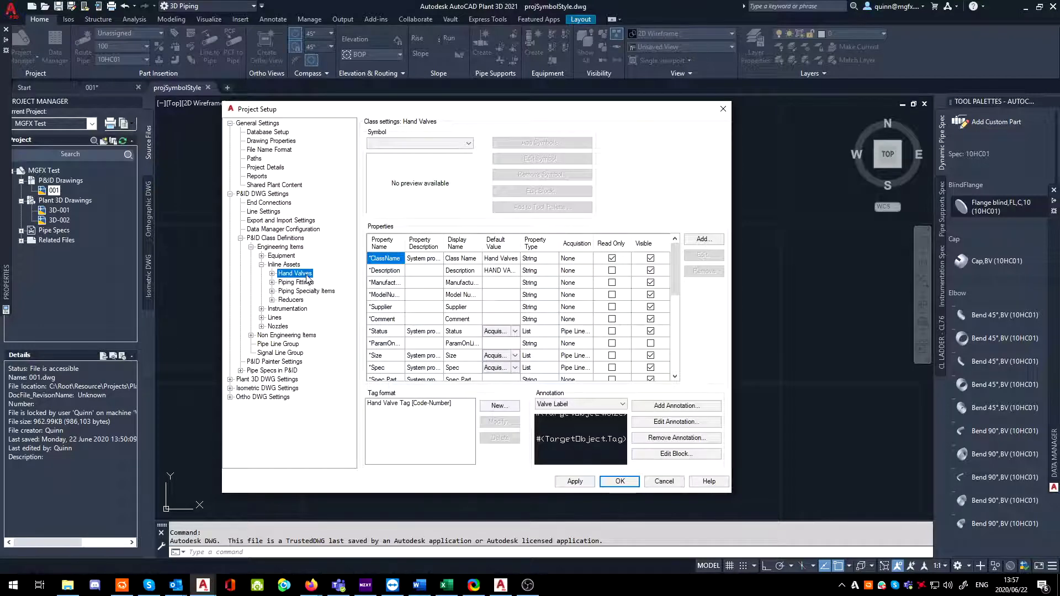
scroll(376, 360, down, 1)
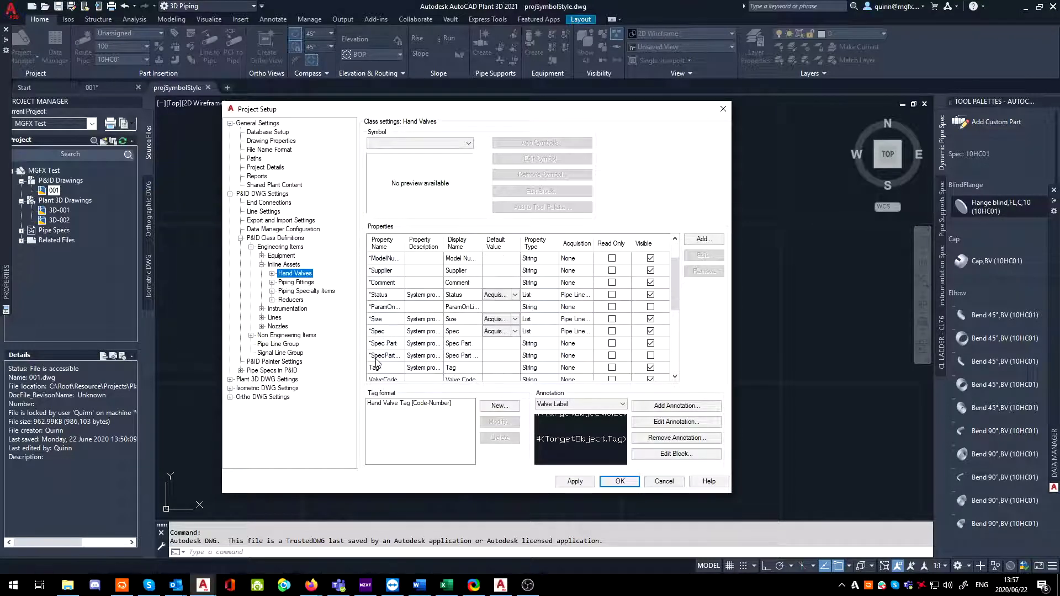
scroll(375, 348, up, 1)
scroll(379, 331, down, 1)
scroll(381, 347, up, 1)
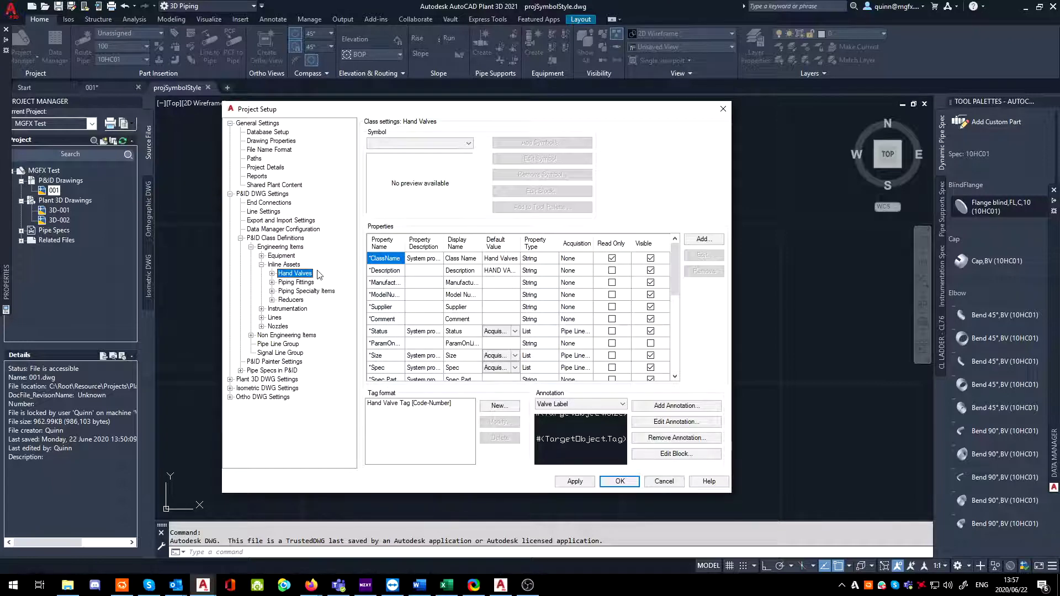
Step: Compare with the Engineering Items properties, then start a new String property on Hand Valves
click(292, 266)
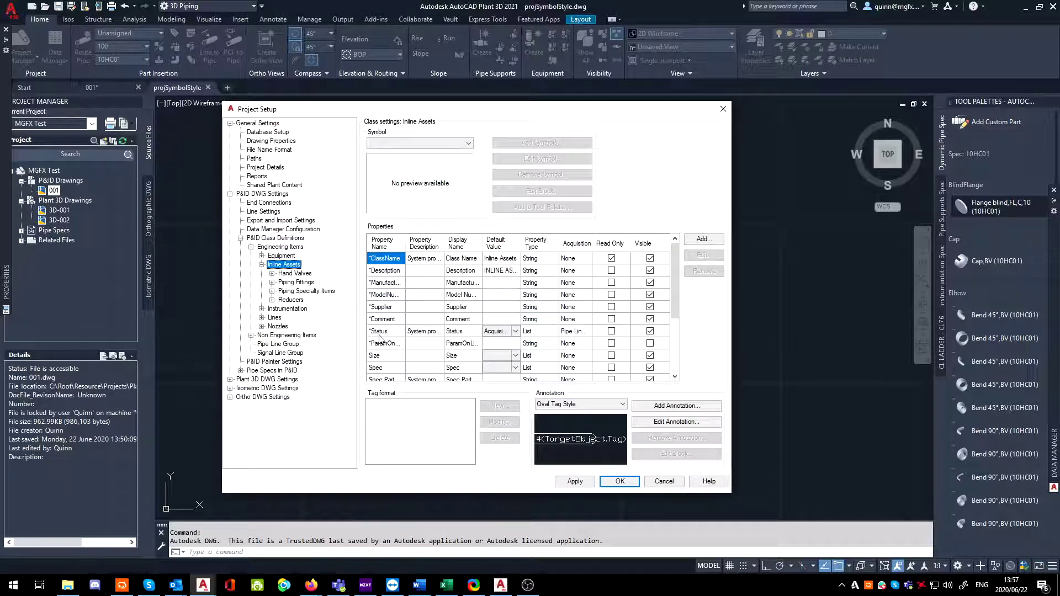
click(281, 255)
click(280, 246)
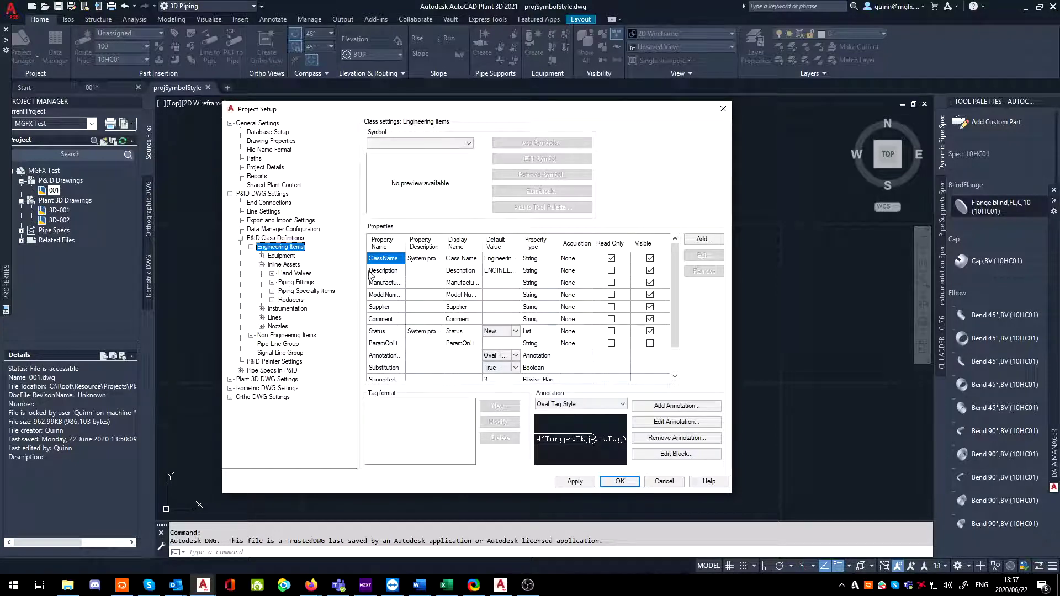
scroll(386, 267, down, 1)
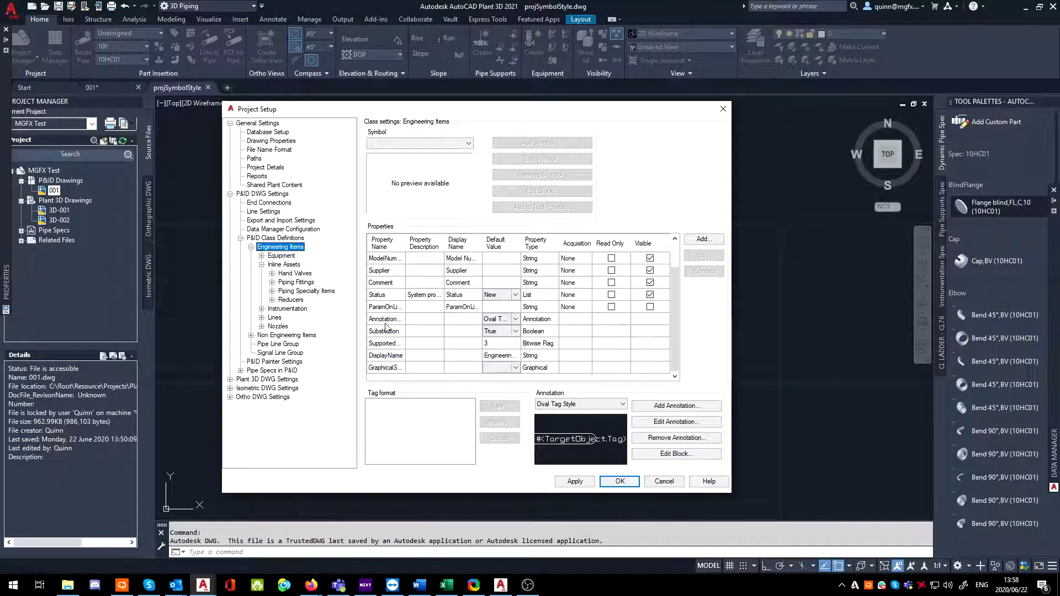
scroll(388, 329, up, 1)
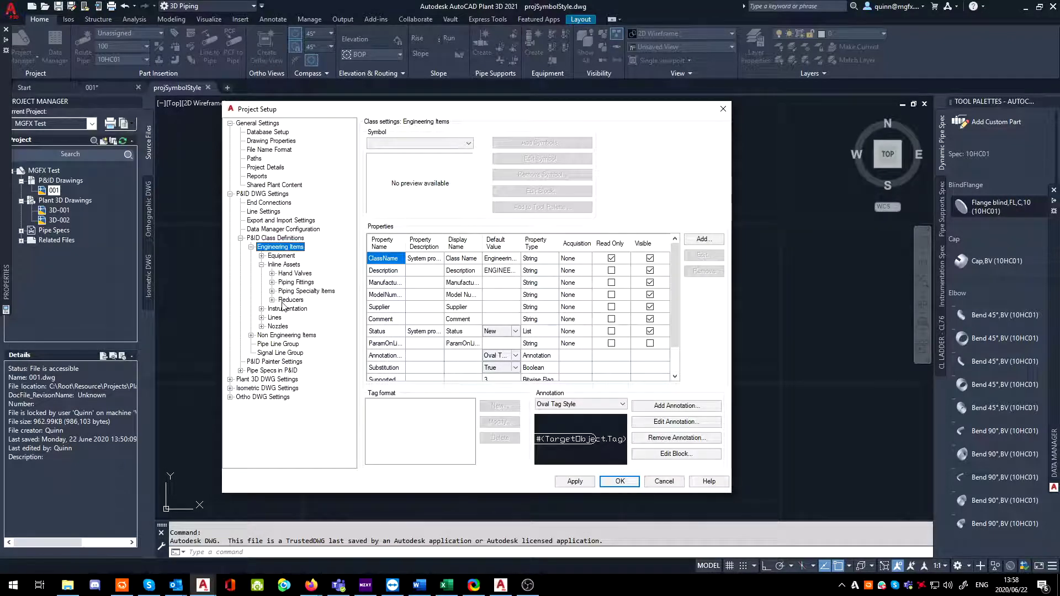
click(293, 273)
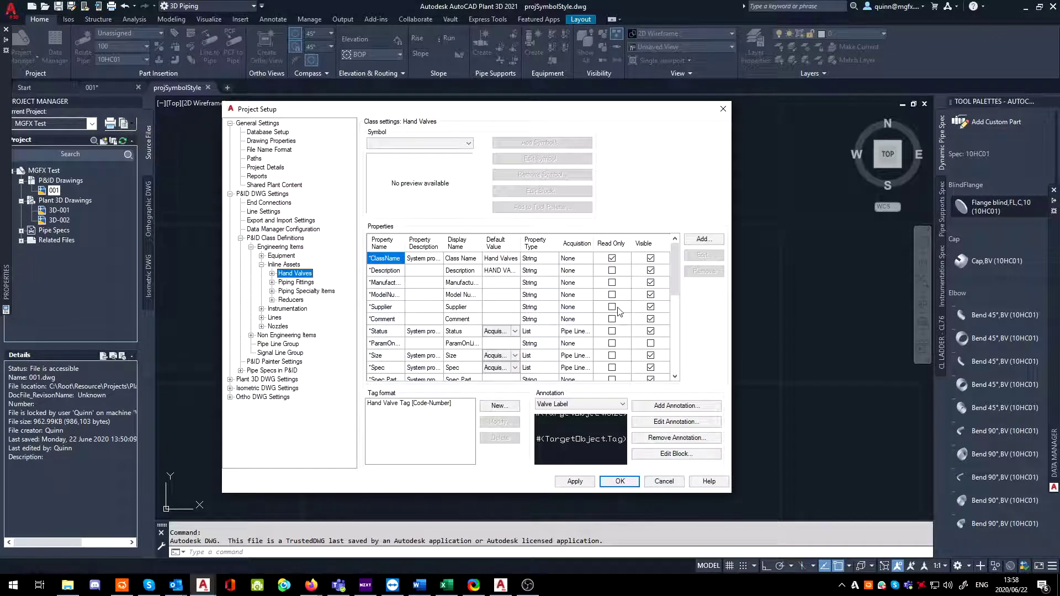
click(710, 240)
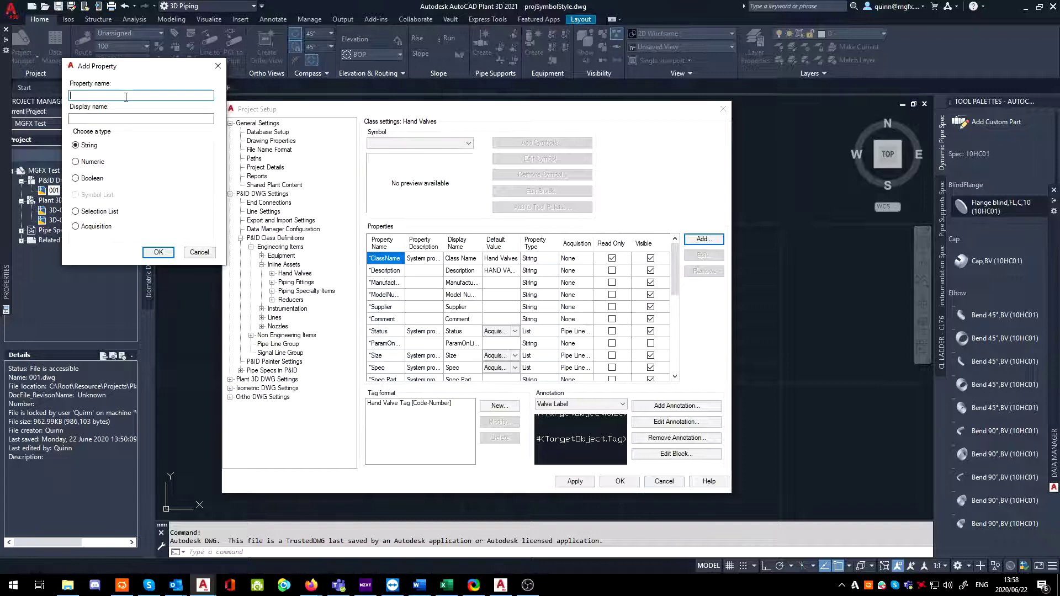
Step: Name the property On_Line_Tag, display it as On Line Tag, and make it Acquisition type
text(On_Line_Tag)
click(79, 118)
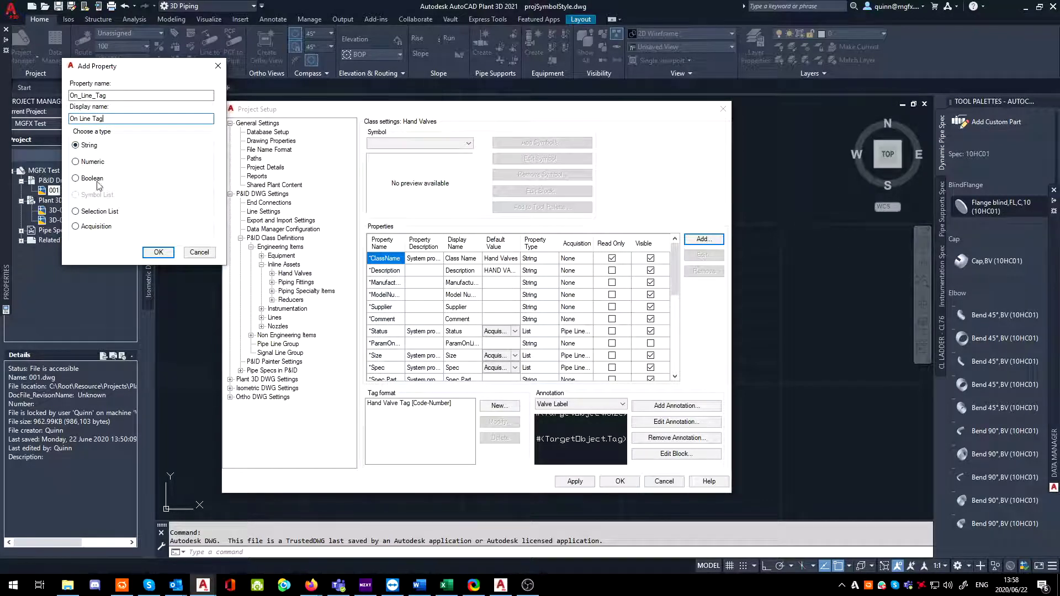
click(103, 231)
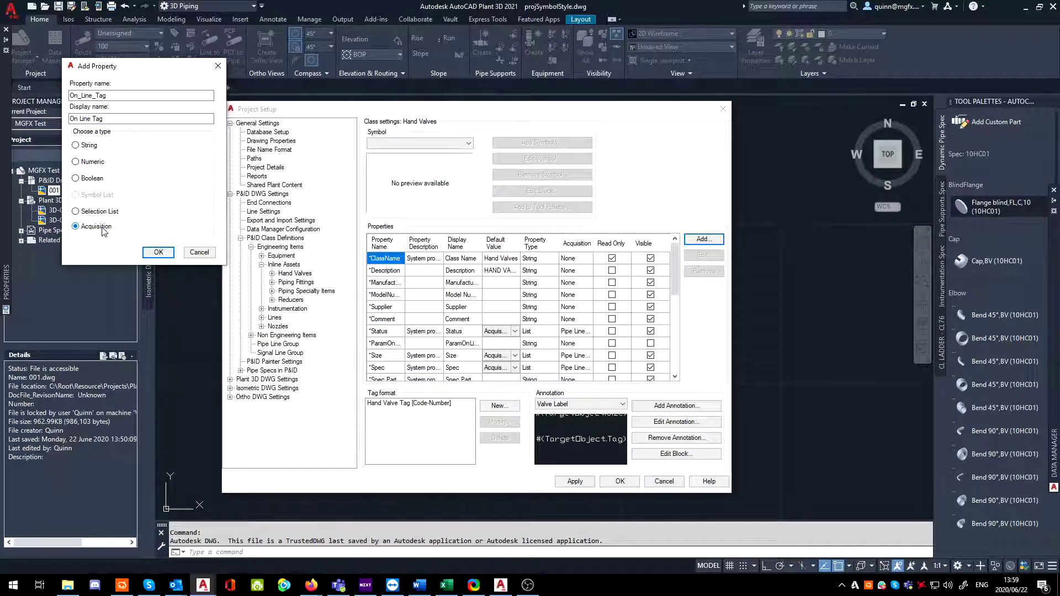
Step: Source On_Line_Tag from the Lines > Pipe Line Segments Tag property and add it to Hand Valves
click(158, 252)
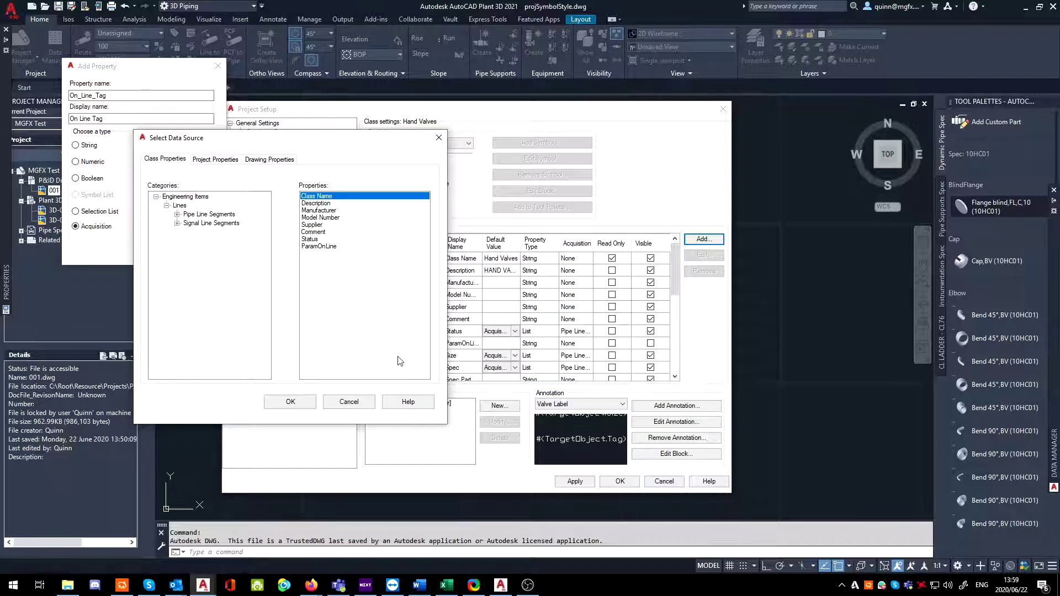
click(209, 215)
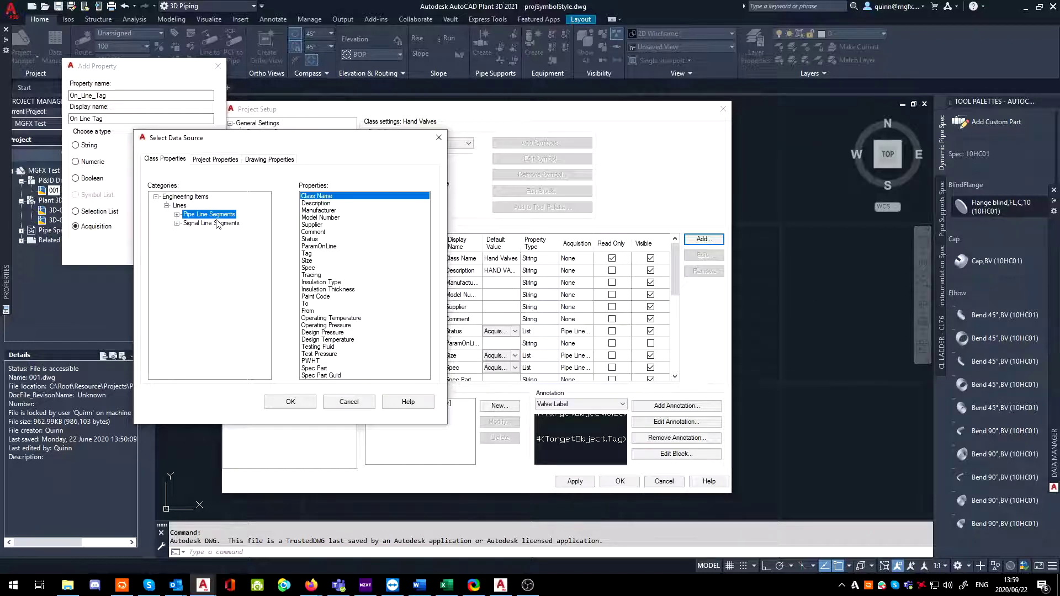
click(309, 254)
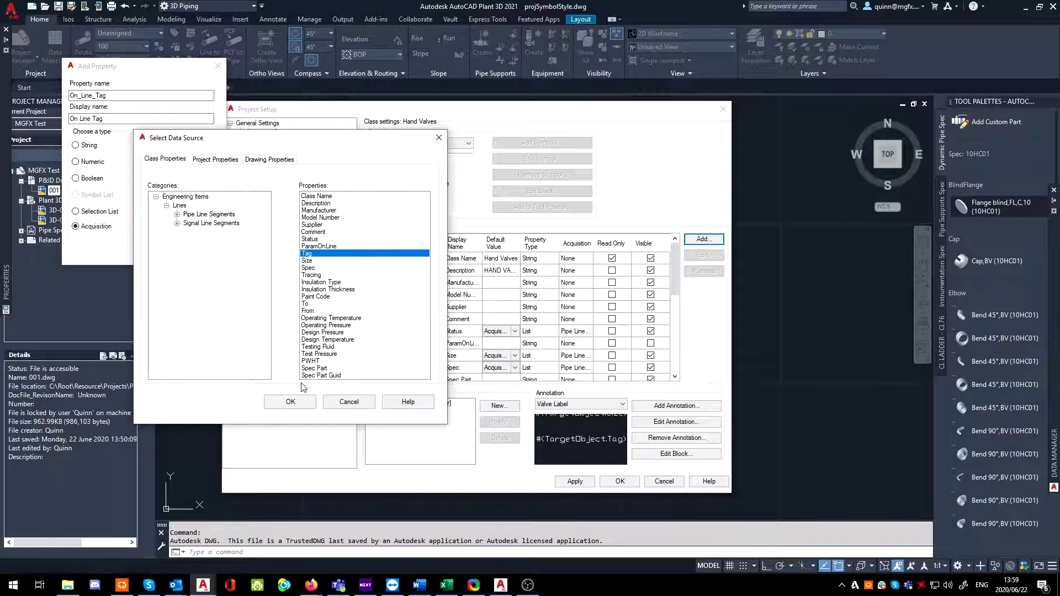
click(291, 402)
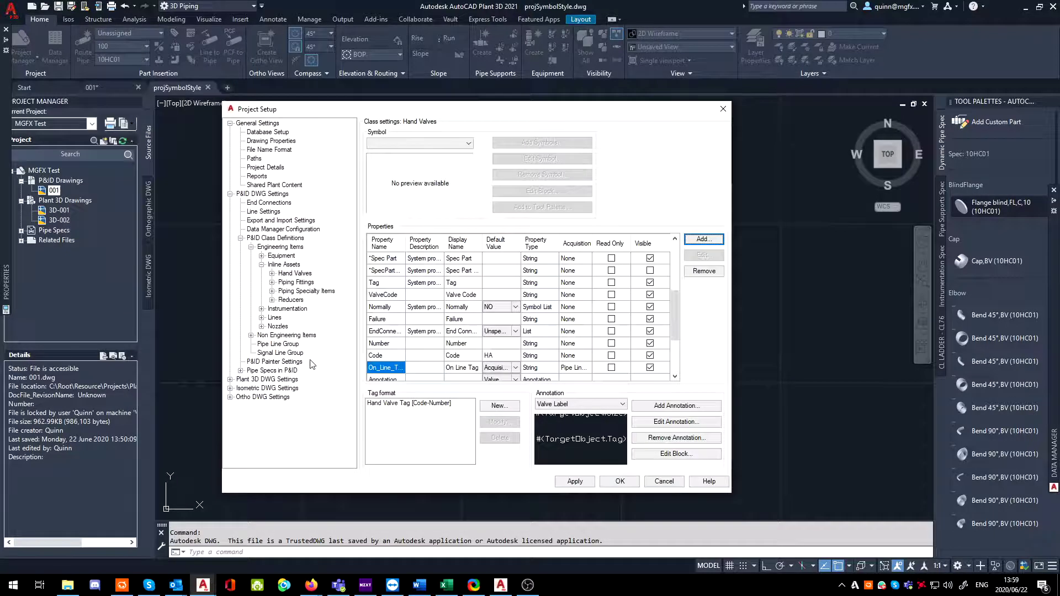
Step: Check On_Line_Tag's default value and acquisition rule options, then close Project Setup with OK
click(381, 367)
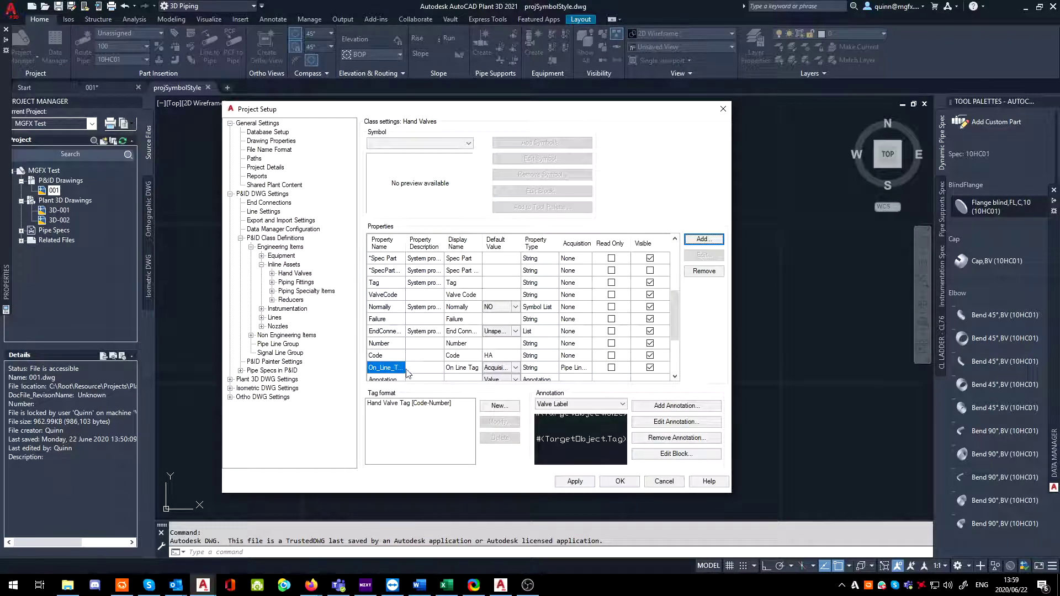
click(499, 367)
click(512, 368)
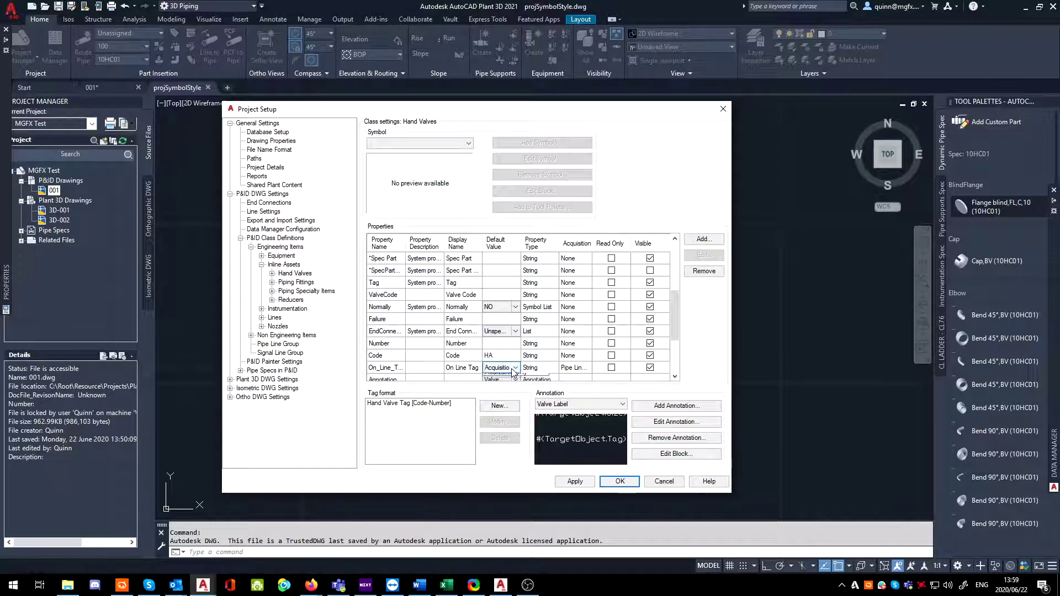
click(512, 372)
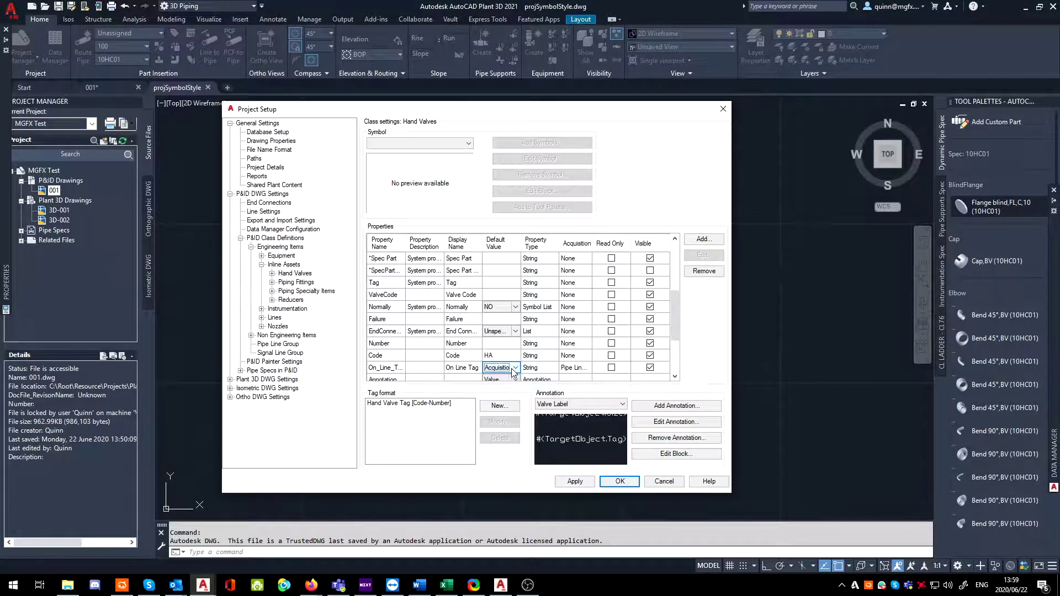
click(577, 371)
click(585, 368)
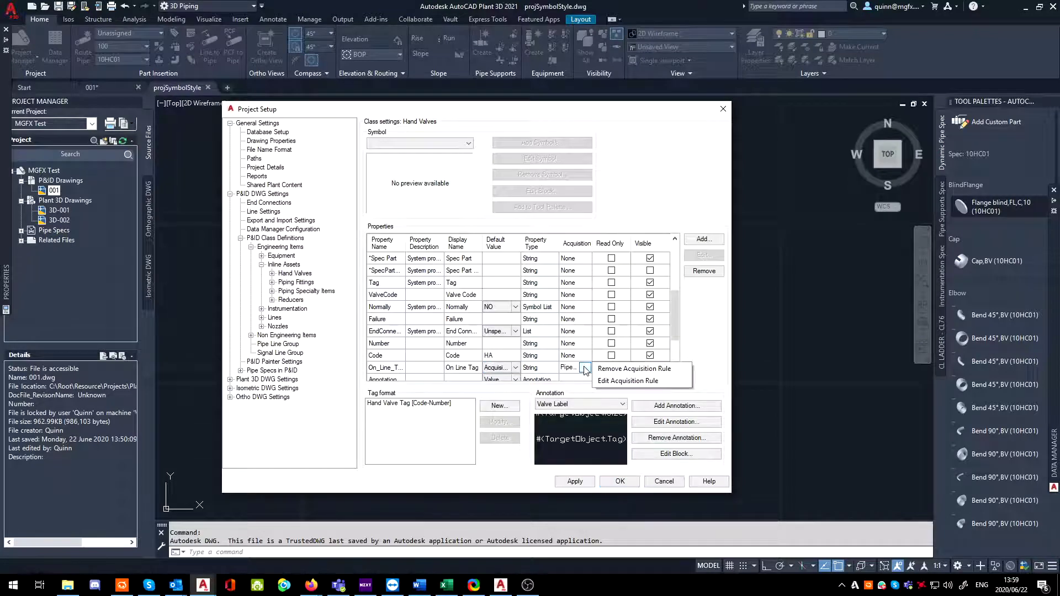
key(Escape)
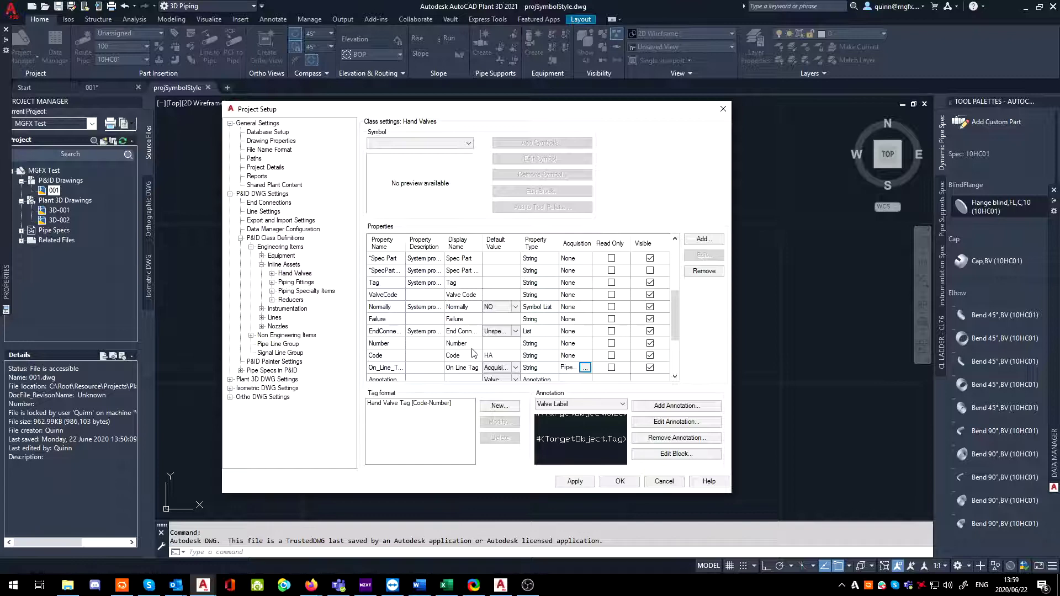
click(619, 486)
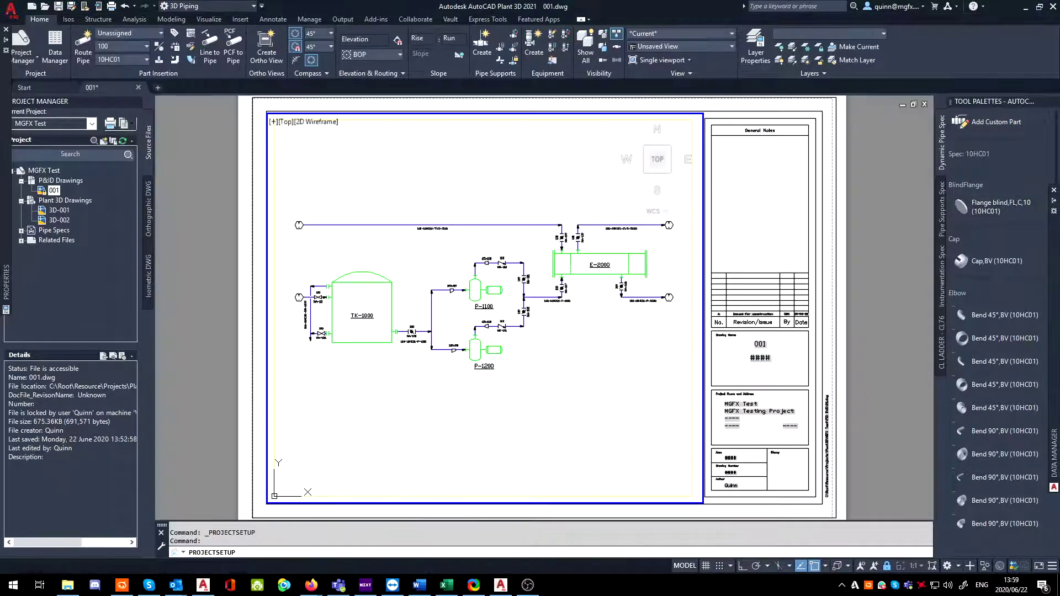
Step: Return to paper space, open Data Manager and list the Hand Valves records
double_click(251, 386)
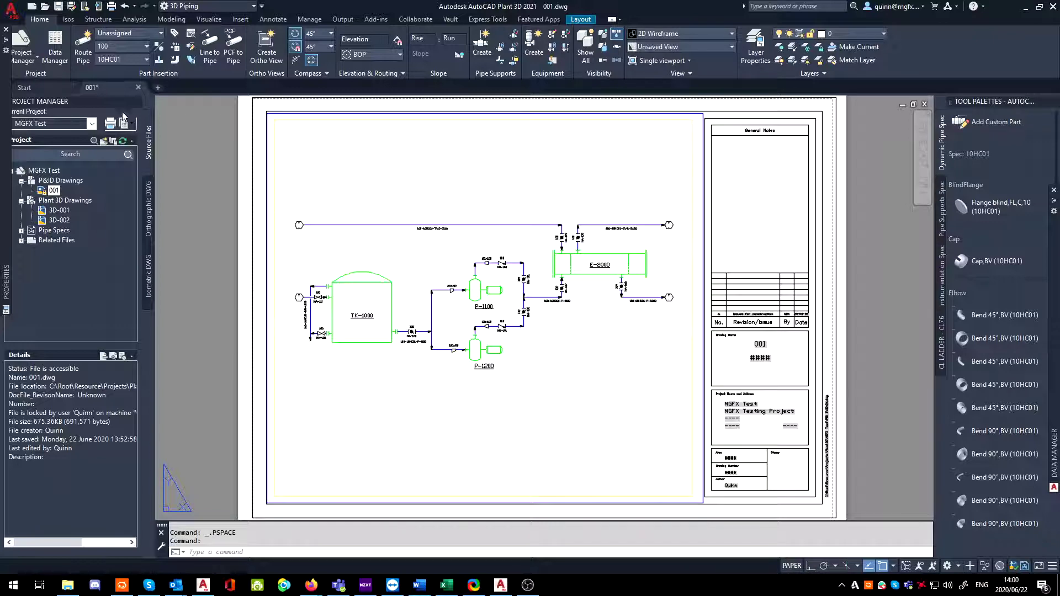
click(55, 55)
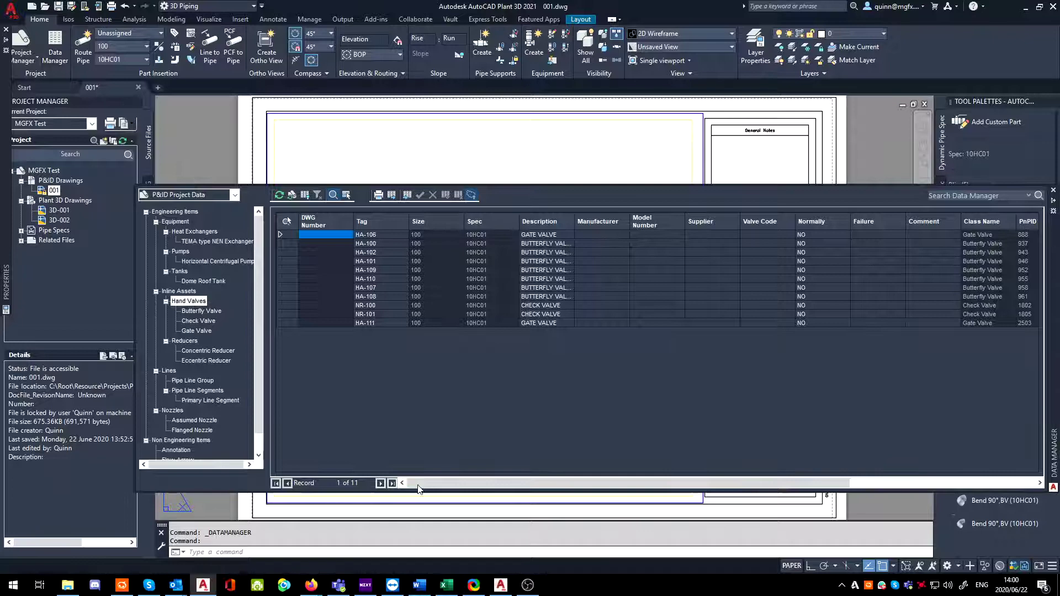
drag(418, 484, 434, 484)
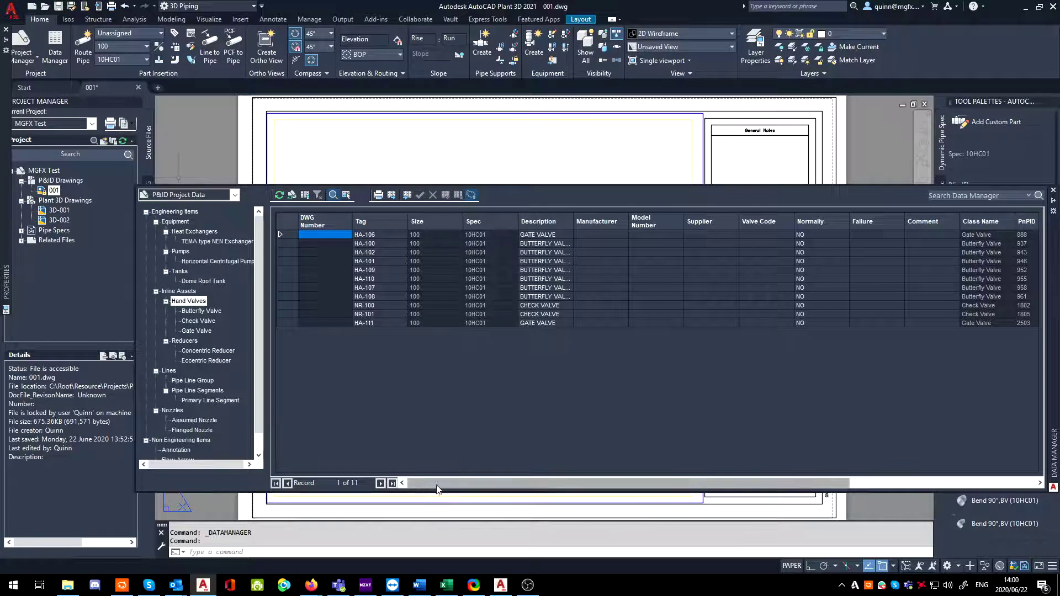
click(188, 301)
drag(466, 484, 688, 495)
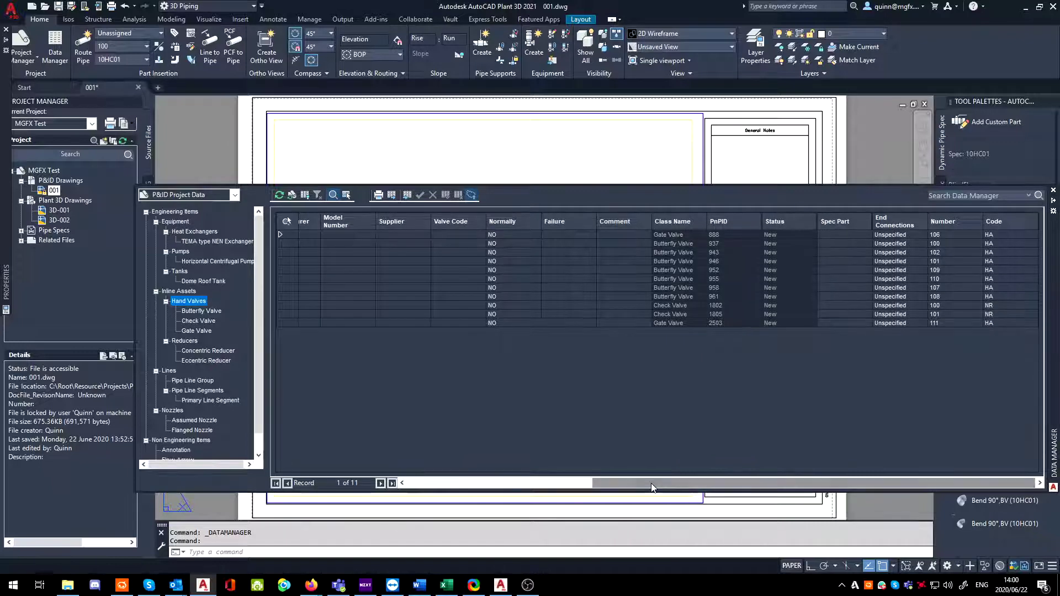
Step: Toggle the Butterfly Valve filter and scroll across to the empty On Line Tag column
click(202, 311)
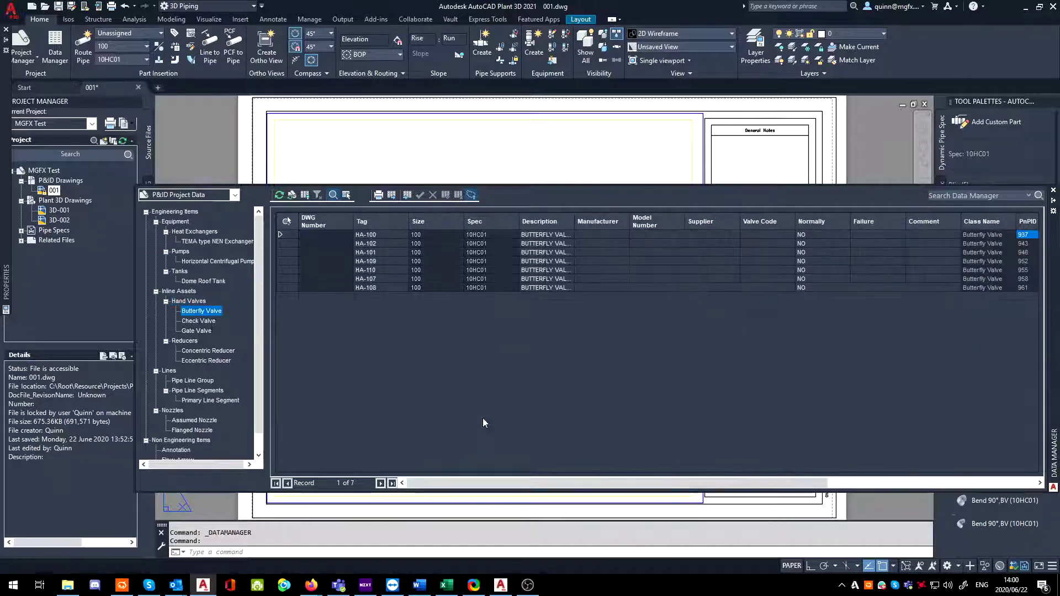
click(188, 300)
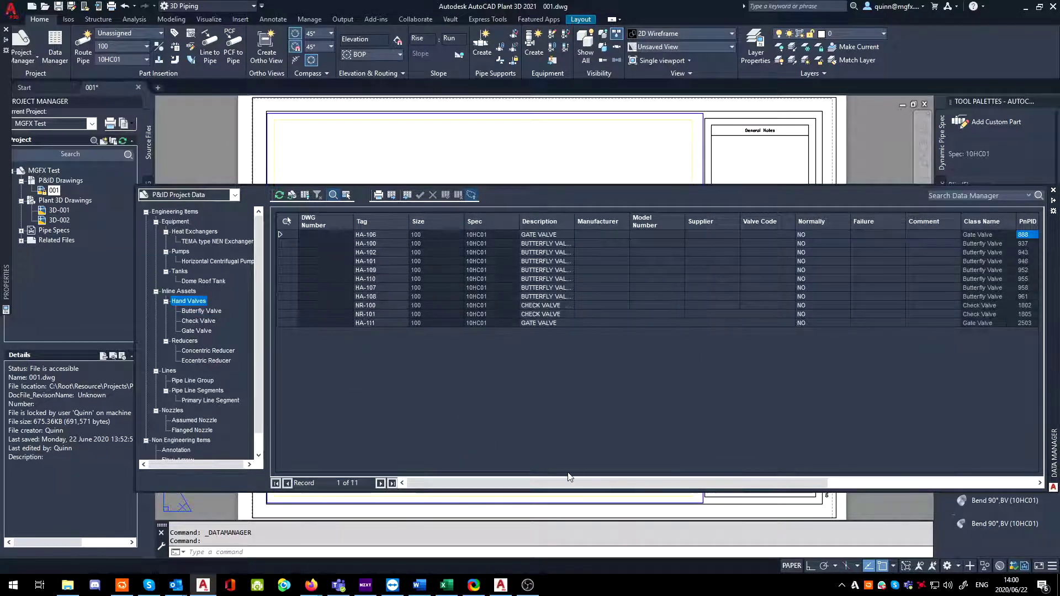
drag(647, 483, 855, 493)
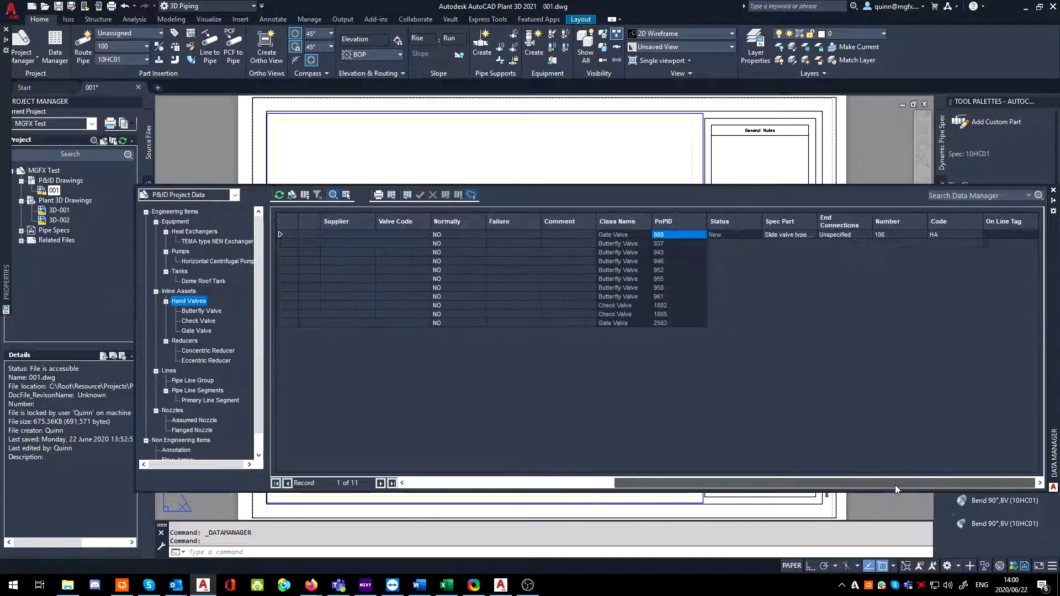
click(197, 311)
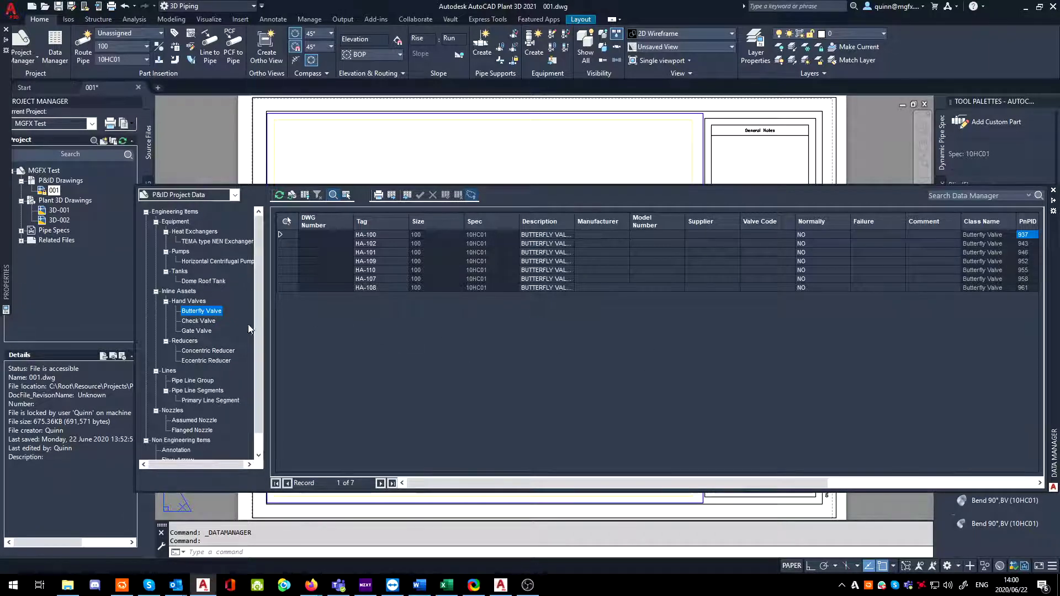
click(205, 303)
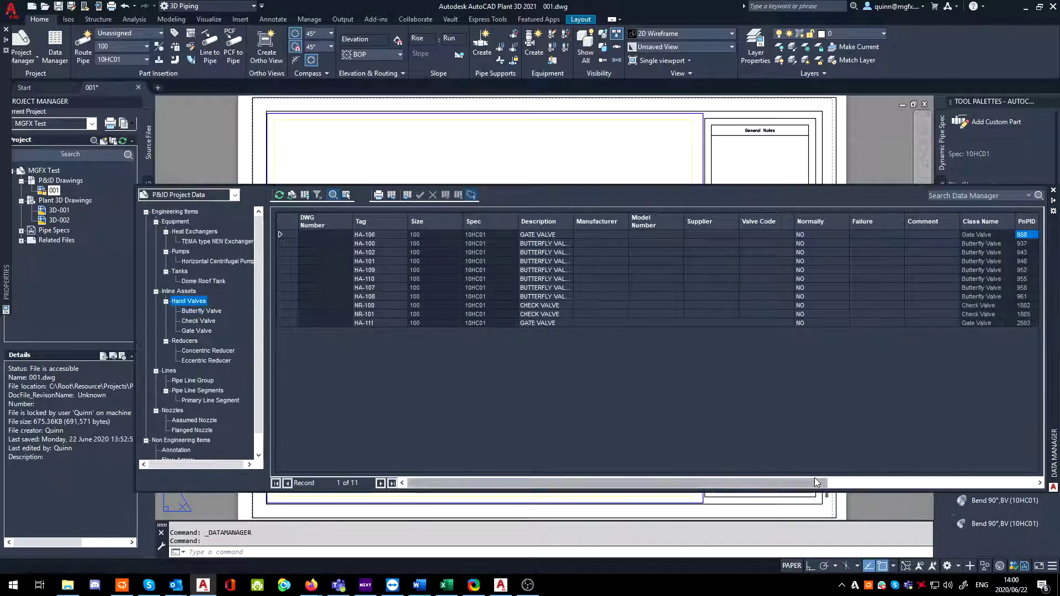
drag(814, 478, 978, 476)
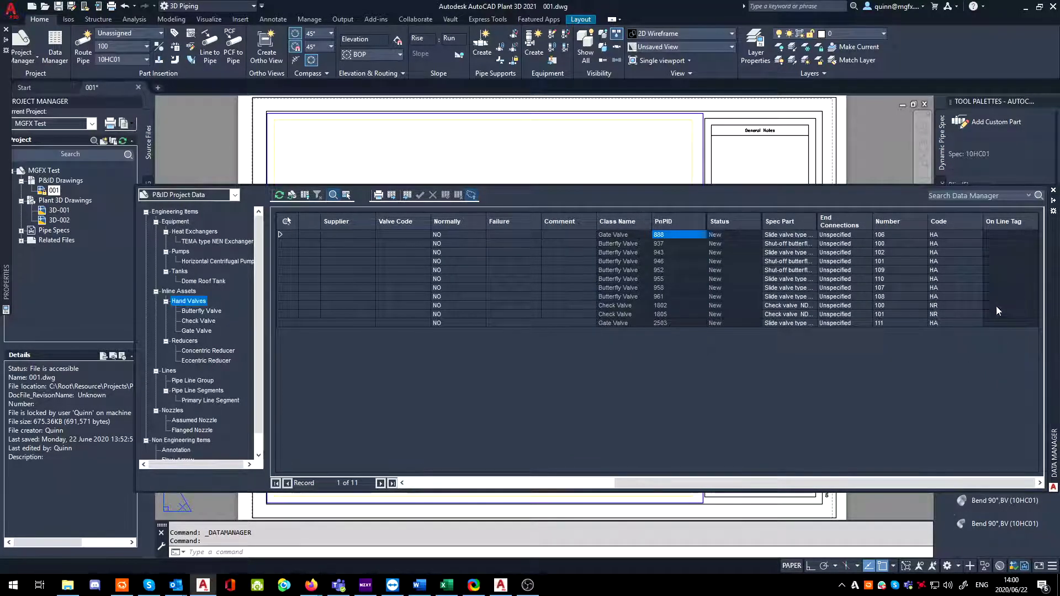
Step: Select the pipe line segments next to valve HA-100 in model space
double_click(615, 161)
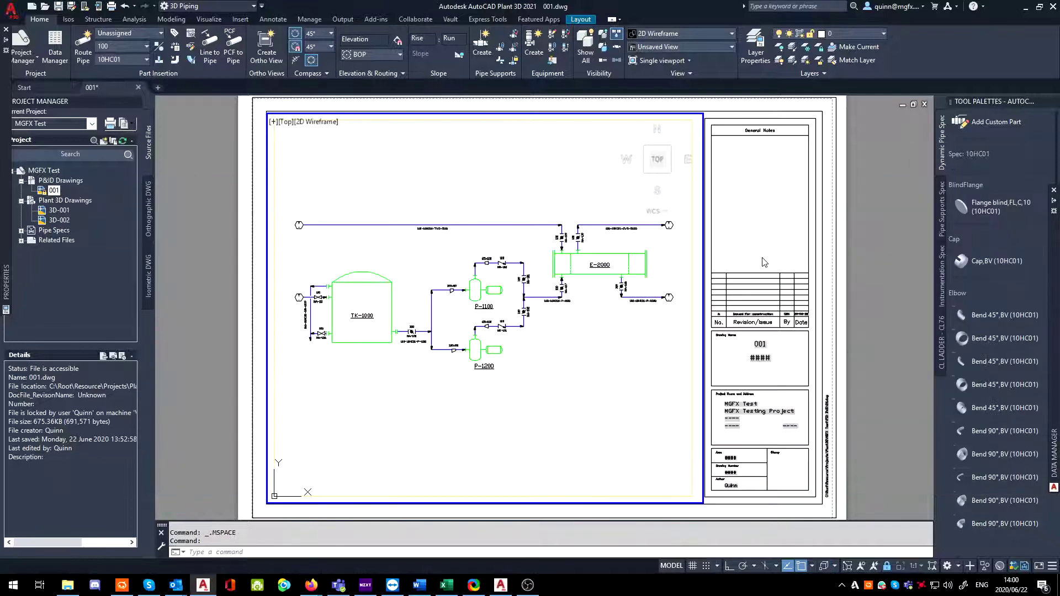
click(611, 372)
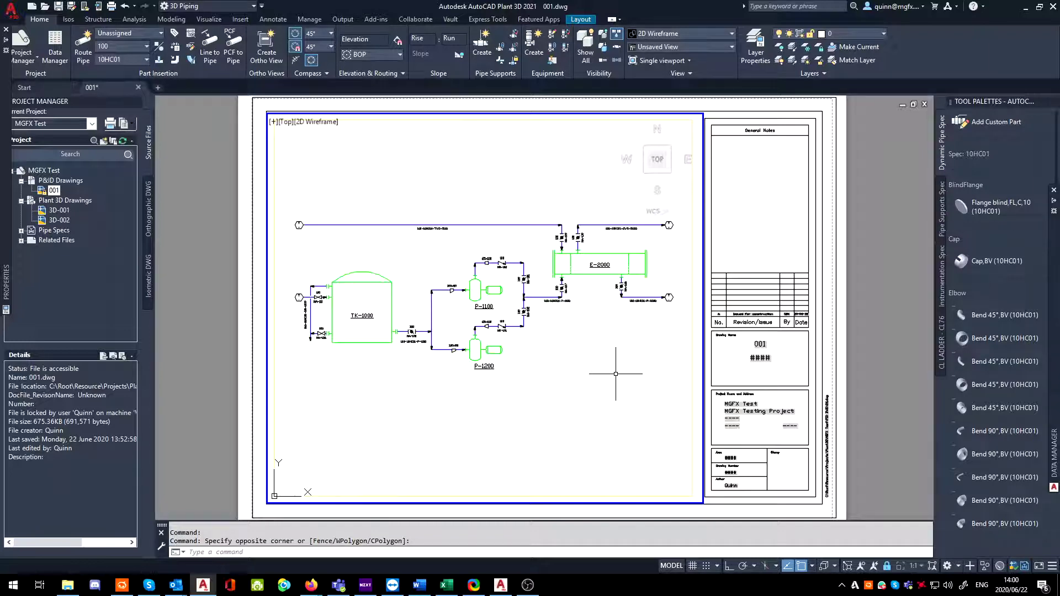
scroll(398, 347, up, 6)
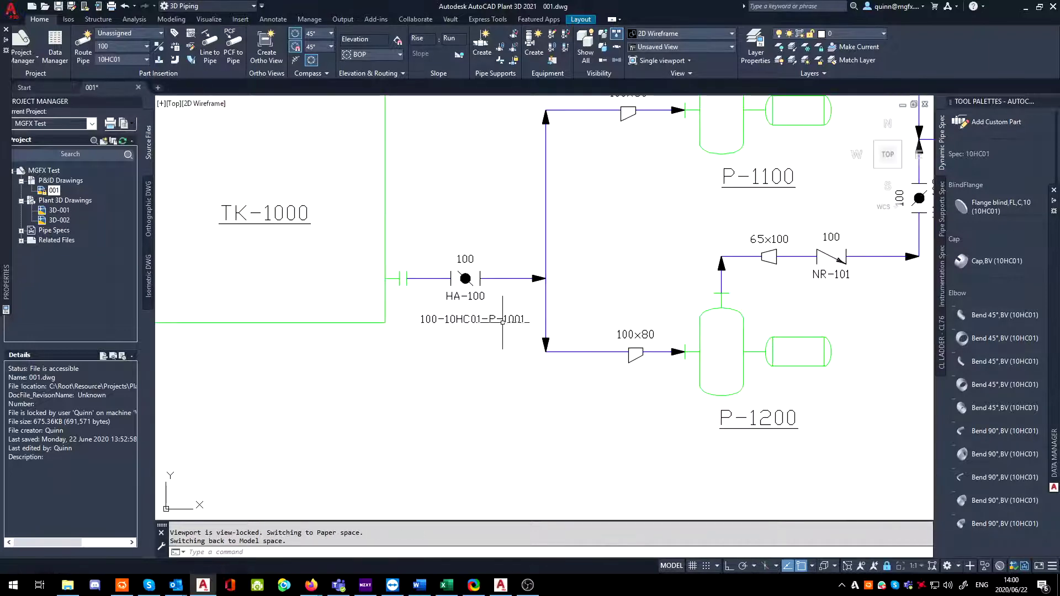
click(548, 303)
right_click(546, 304)
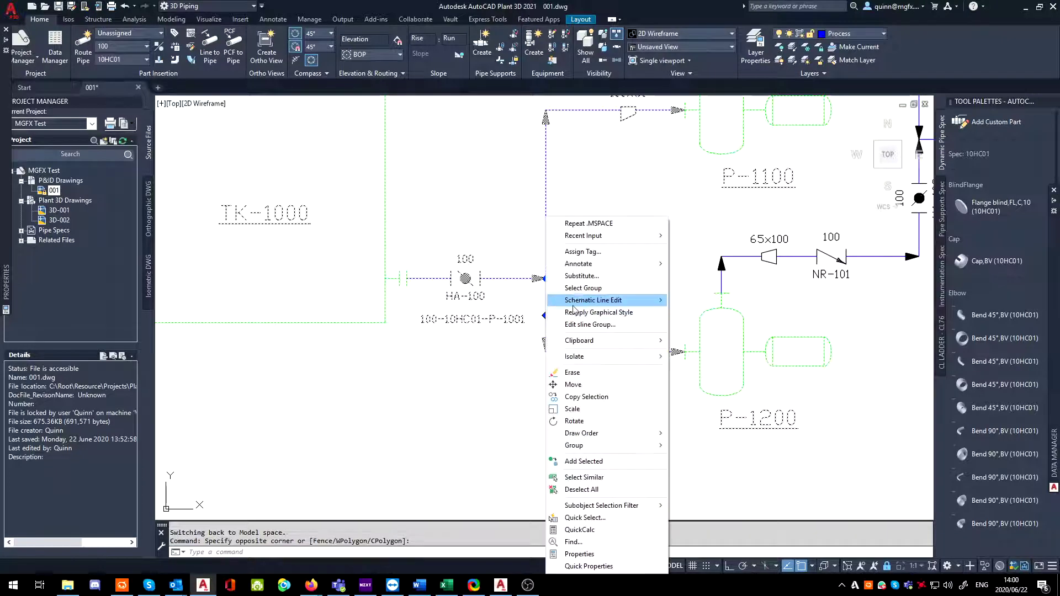
Step: Assign the line tag 100-10HC01-P-1000 by changing its line number to 1000
click(582, 251)
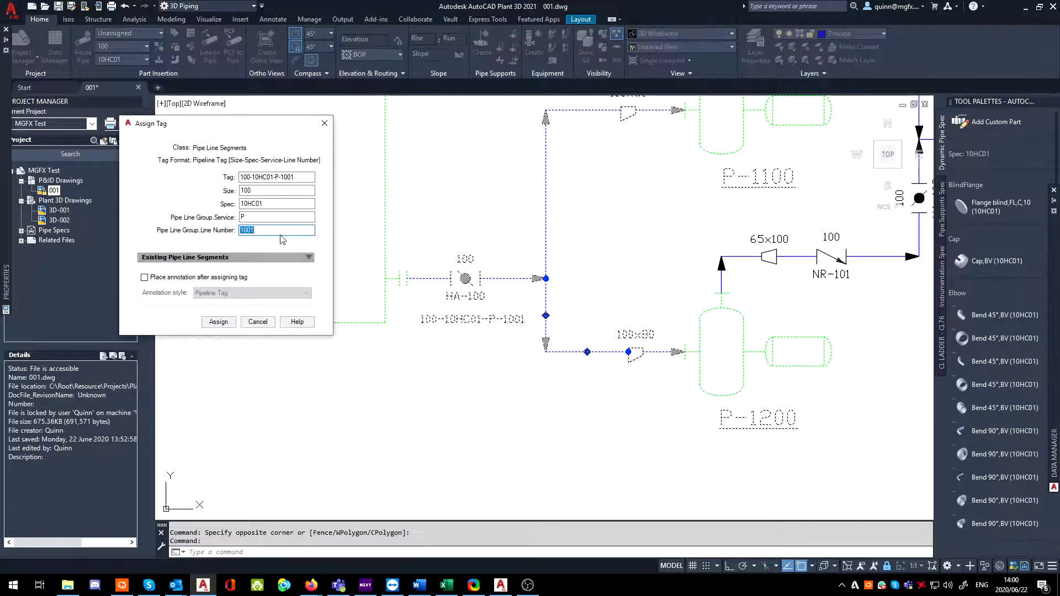
click(271, 230)
key(BackSpace)
text(0)
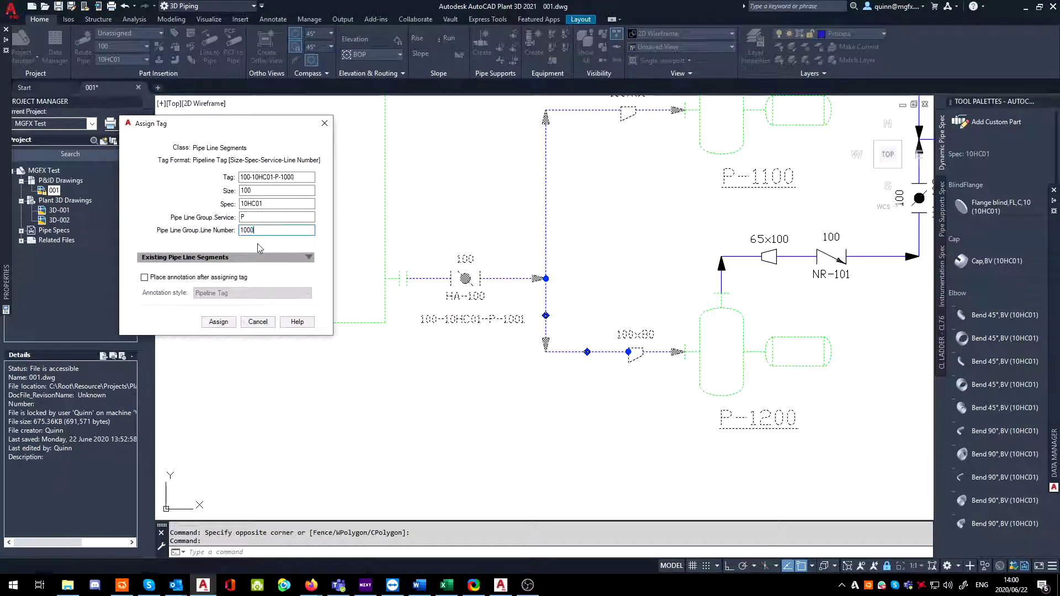
click(219, 322)
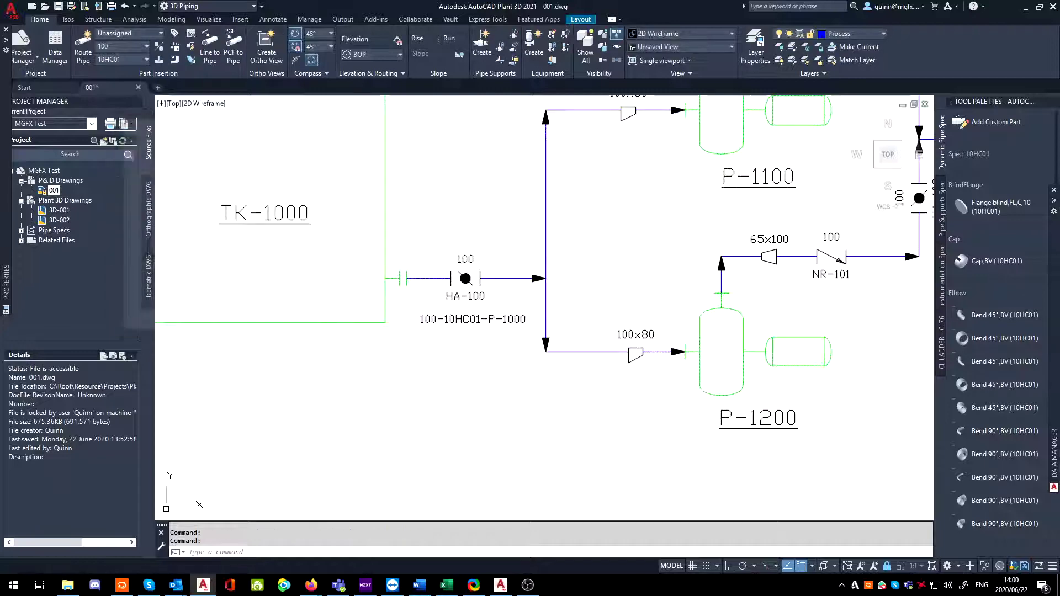
scroll(505, 442, down, 3)
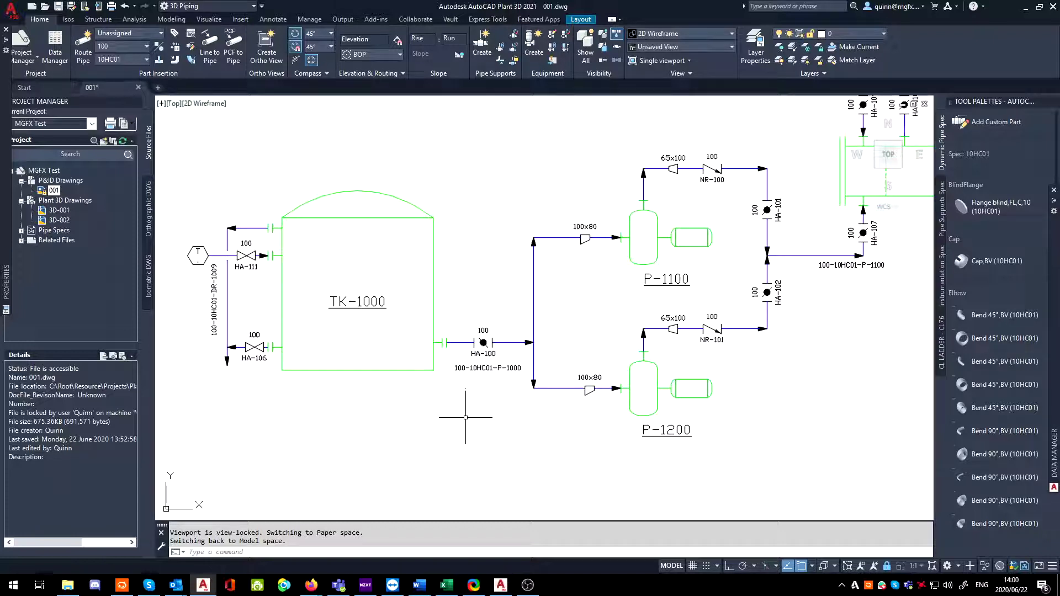
scroll(520, 384, up, 2)
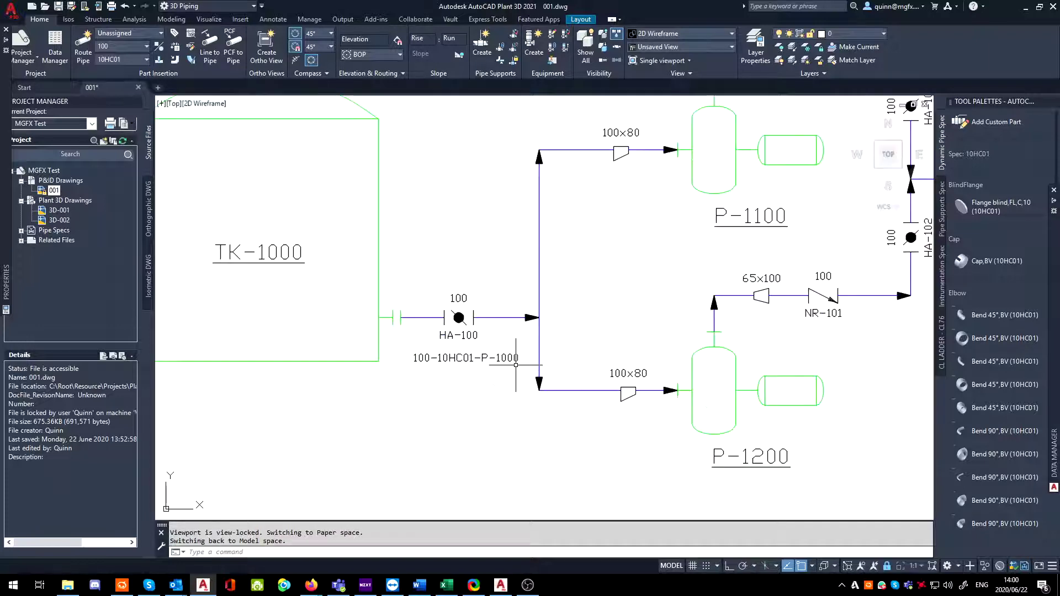
scroll(516, 369, down, 6)
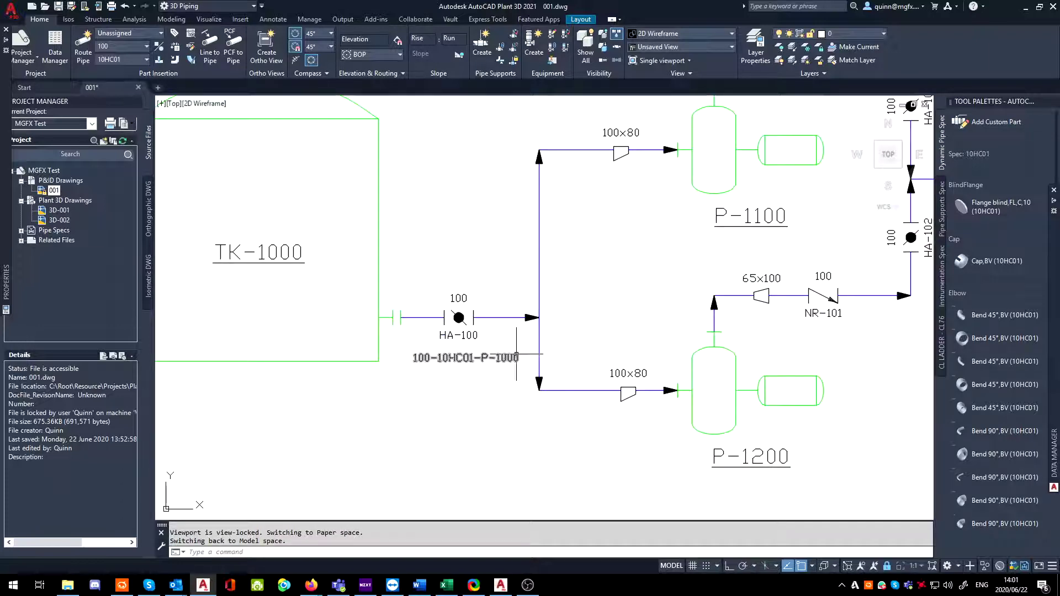
middle_drag(515, 382, 482, 349)
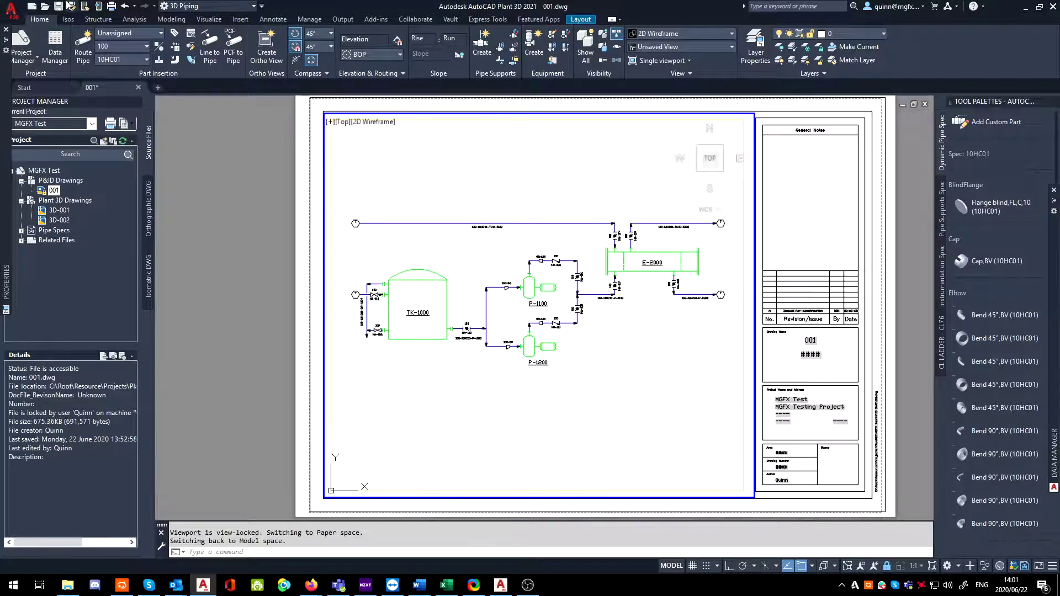
Step: Save the drawing and reopen Data Manager to check the Hand Valves On Line Tag values
click(58, 6)
mouse_move(8, 209)
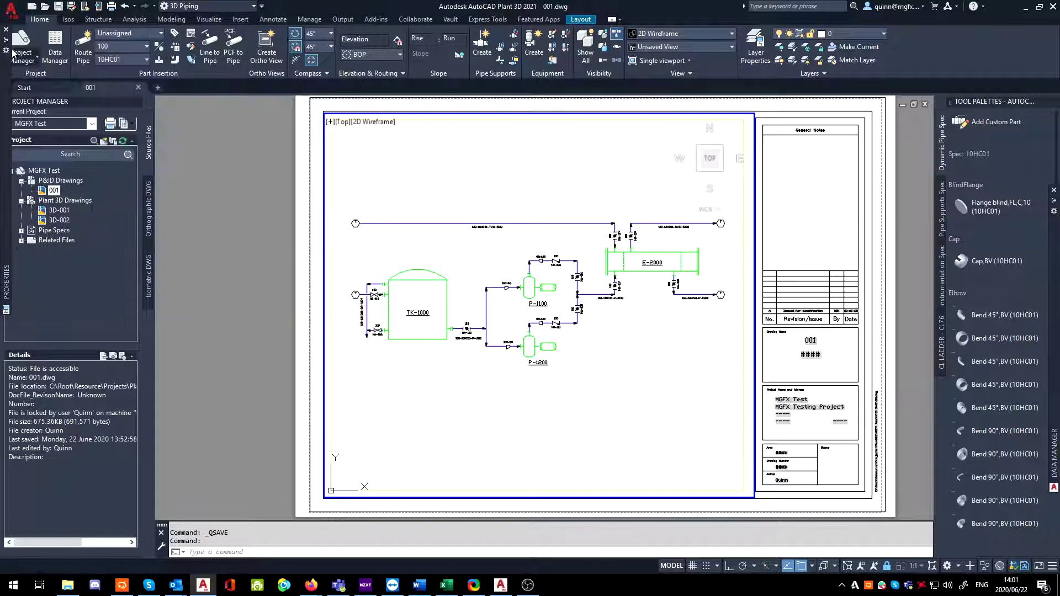
click(55, 55)
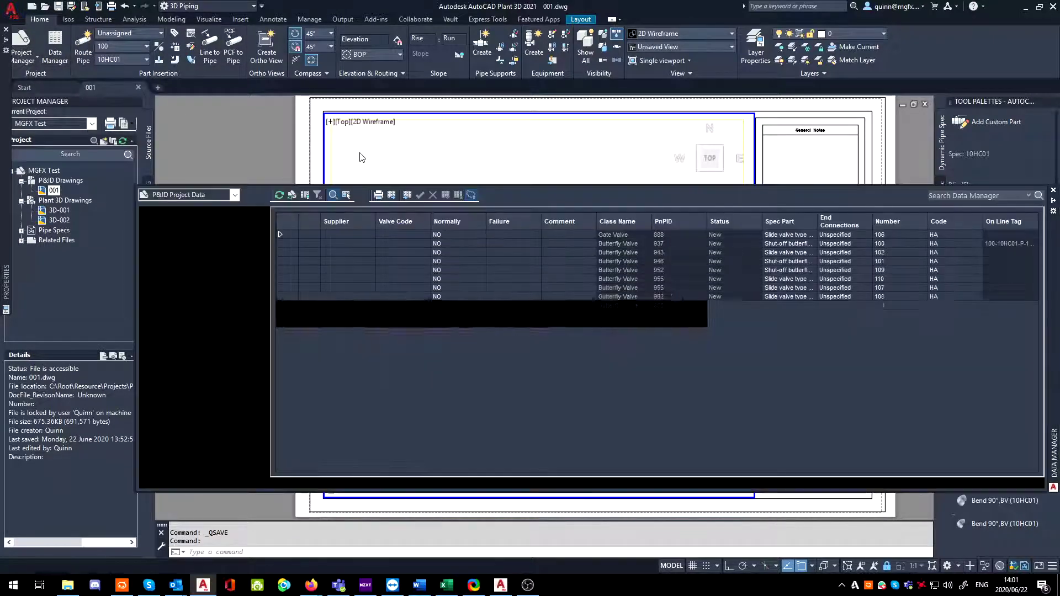